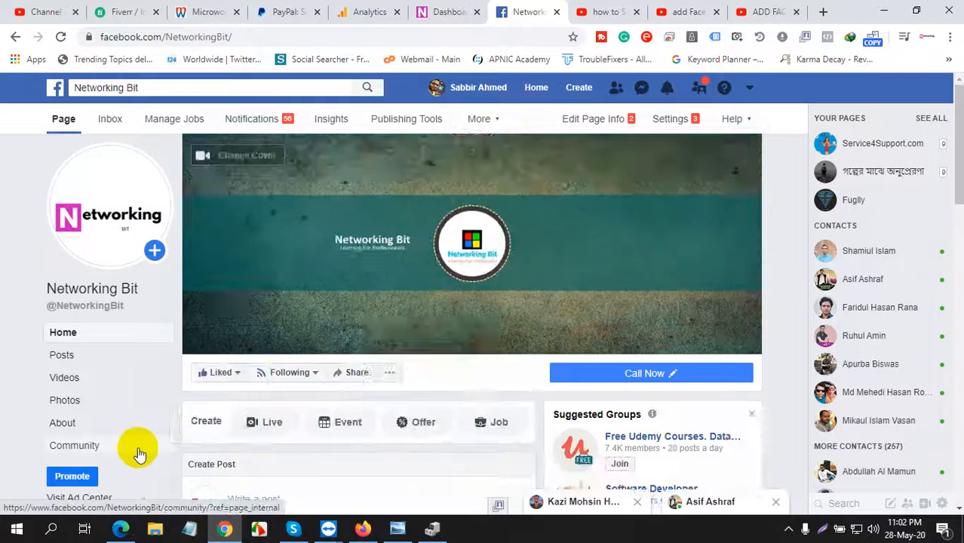
Step: Open the Messaging settings of the Networking Bit Facebook Page
{"action": "scroll", "coordinate": [165, 405], "scroll_direction": "down", "scroll_amount": 2}
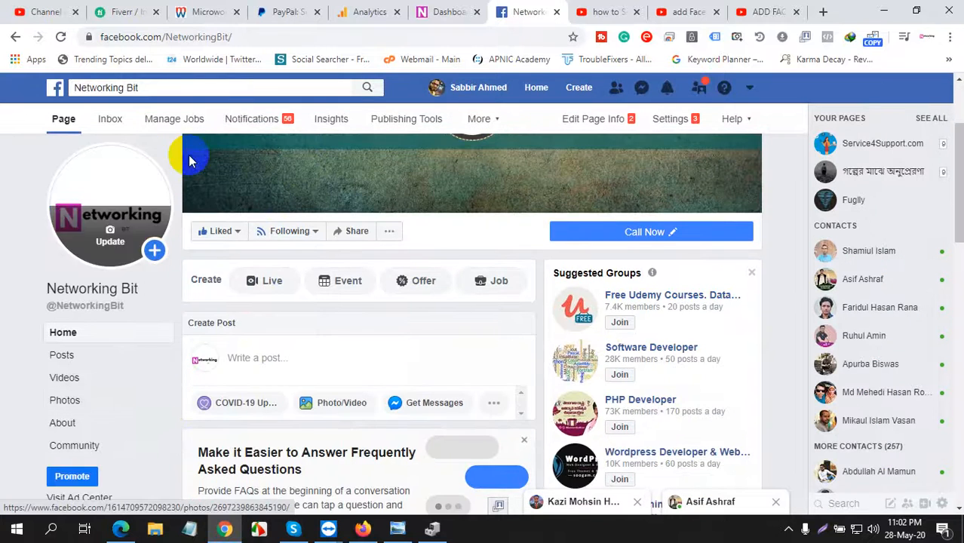
{"action": "scroll", "coordinate": [205, 276], "scroll_direction": "up", "scroll_amount": 2}
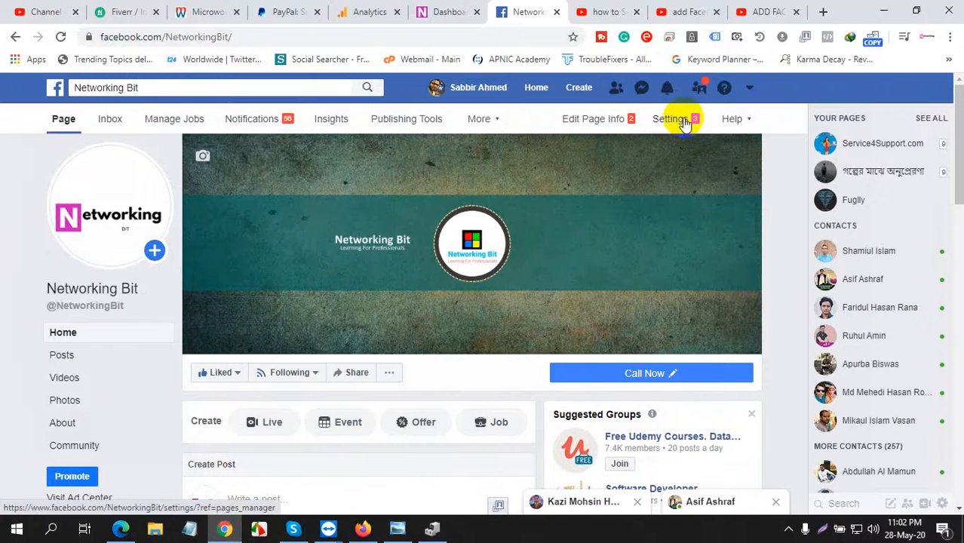
{"action": "left_click", "coordinate": [678, 119]}
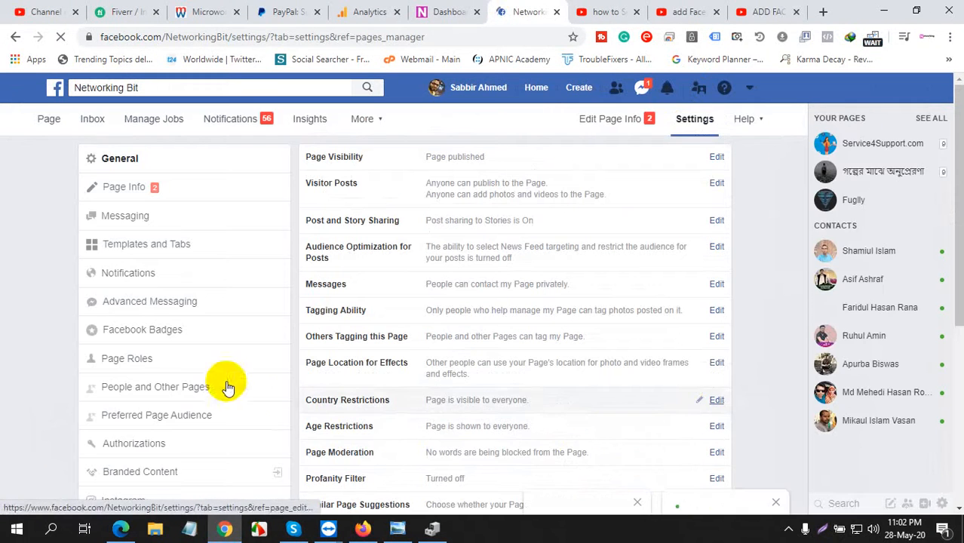
{"action": "left_click", "coordinate": [165, 217]}
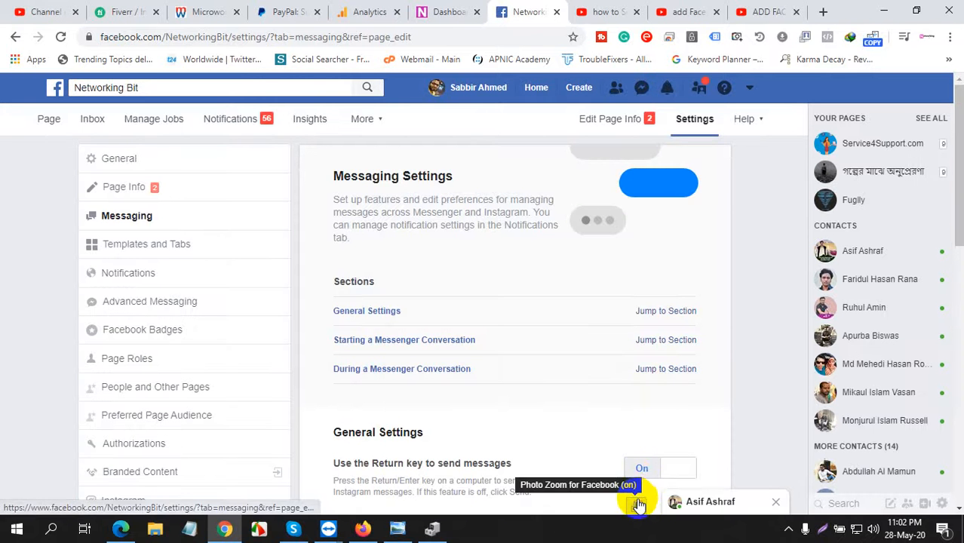
Step: Start the Chat Plugin setup for adding Messenger to the website and proceed to the language and greeting options
{"action": "left_click", "coordinate": [650, 341]}
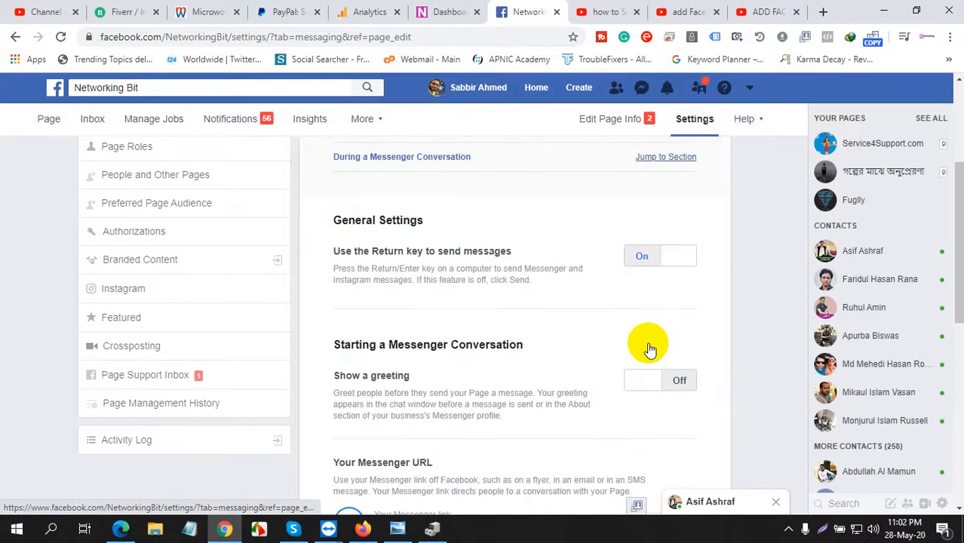
{"action": "scroll", "coordinate": [652, 350], "scroll_direction": "down", "scroll_amount": 1}
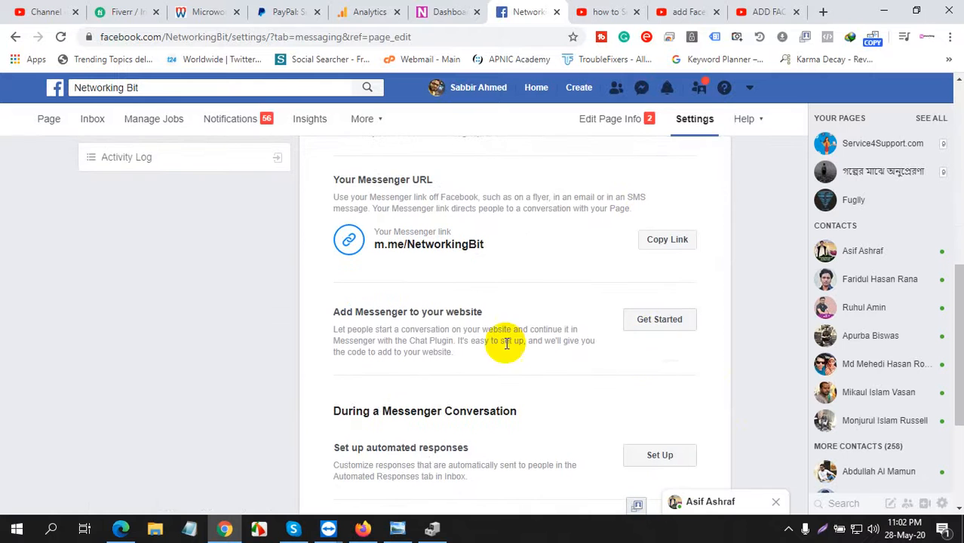
{"action": "left_click", "coordinate": [358, 311]}
{"action": "triple_click", "coordinate": [357, 311]}
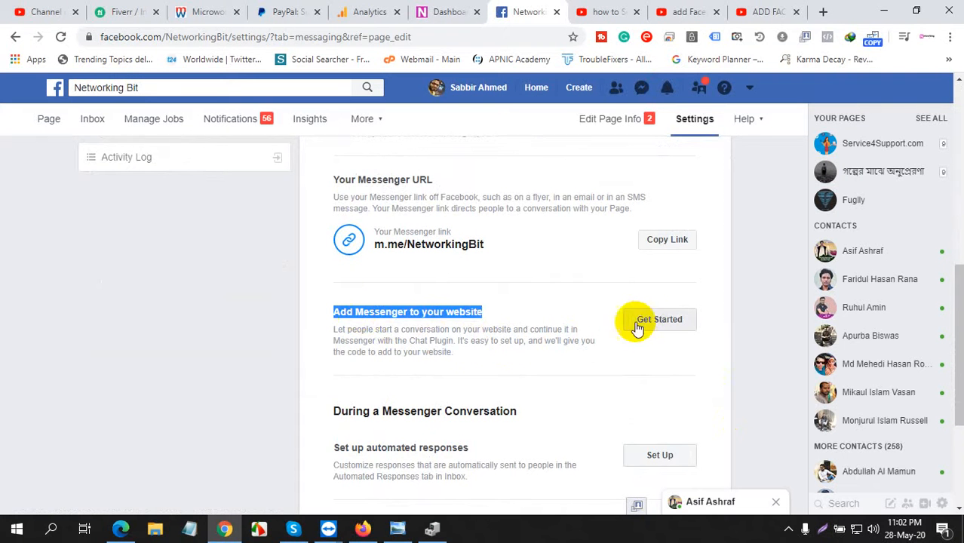
{"action": "left_click", "coordinate": [659, 329]}
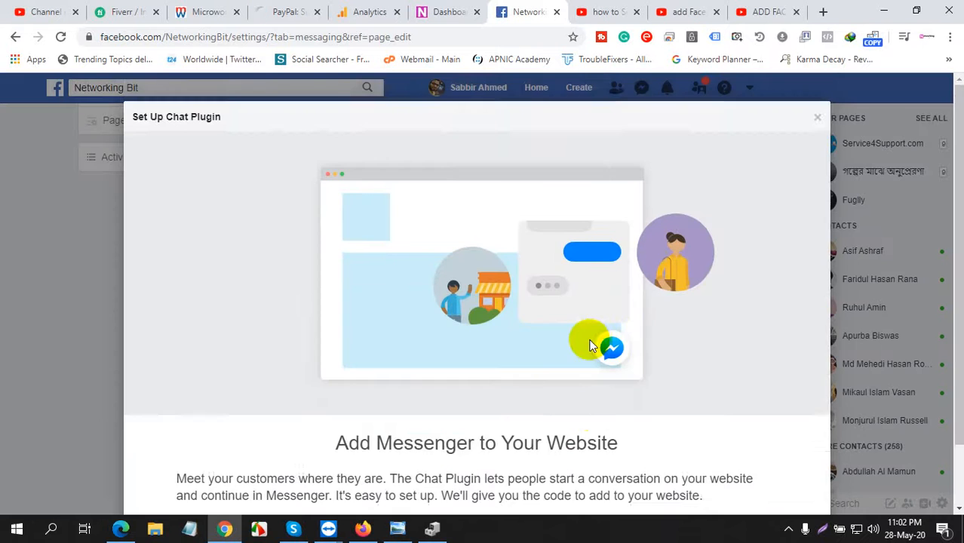
{"action": "scroll", "coordinate": [603, 354], "scroll_direction": "down", "scroll_amount": 1}
{"action": "left_click", "coordinate": [800, 467]}
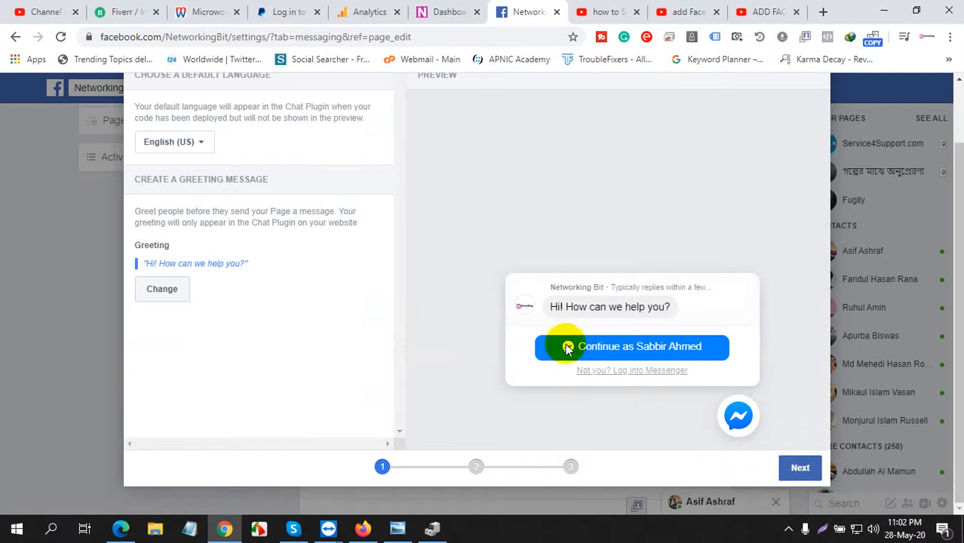
Step: Keep the greeting "Hi! How can we help you?" by cancelling its edit, and continue to the appearance settings
{"action": "scroll", "coordinate": [189, 216], "scroll_direction": "up", "scroll_amount": 1}
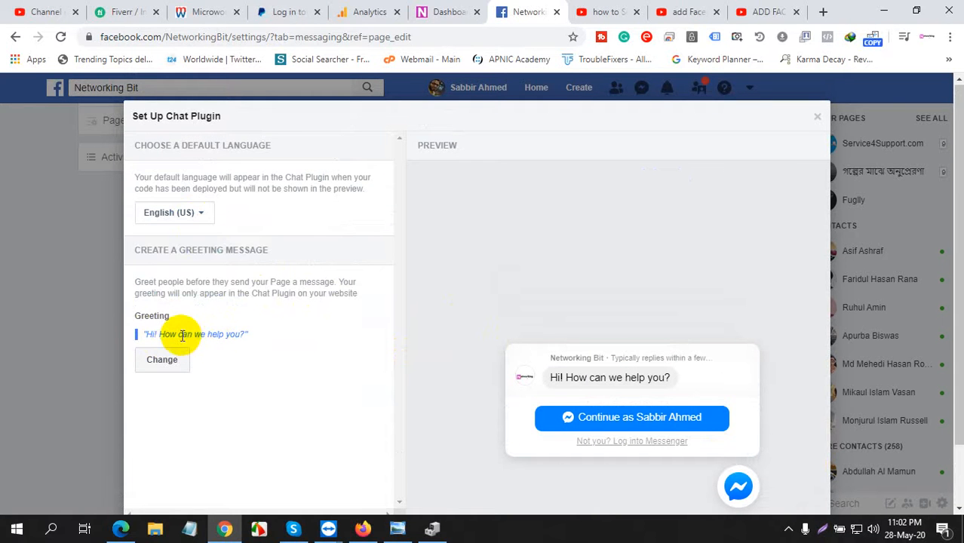
{"action": "left_click", "coordinate": [174, 361]}
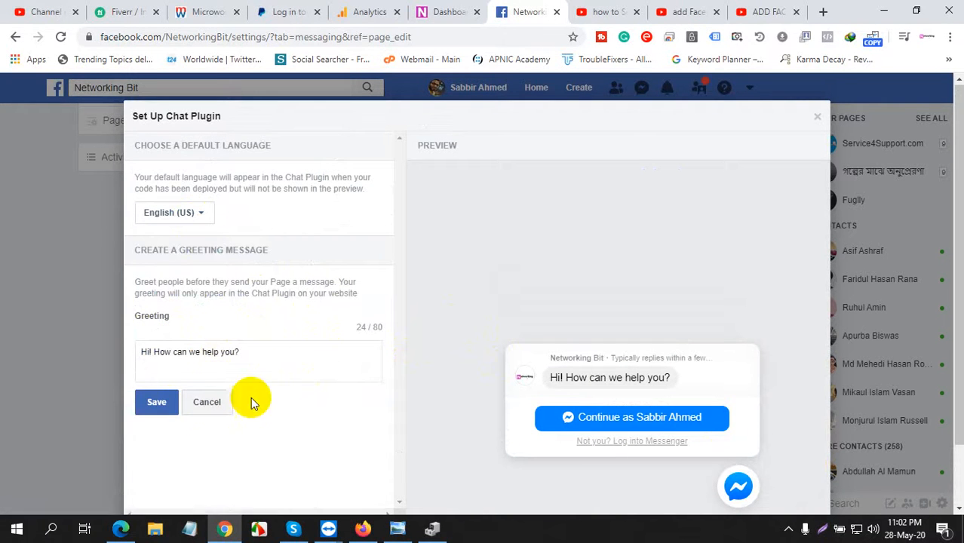
{"action": "left_click", "coordinate": [212, 401]}
{"action": "scroll", "coordinate": [316, 388], "scroll_direction": "down", "scroll_amount": 1}
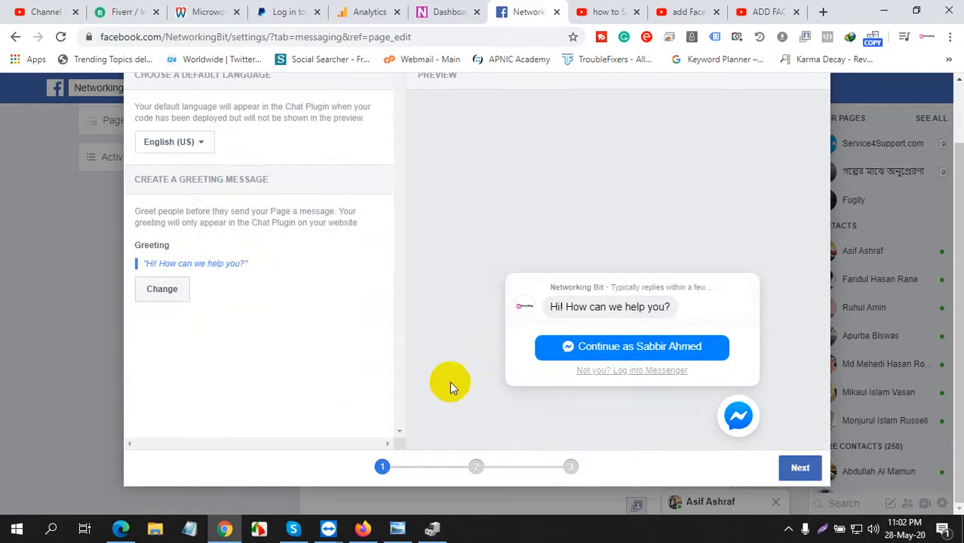
{"action": "left_click", "coordinate": [811, 468]}
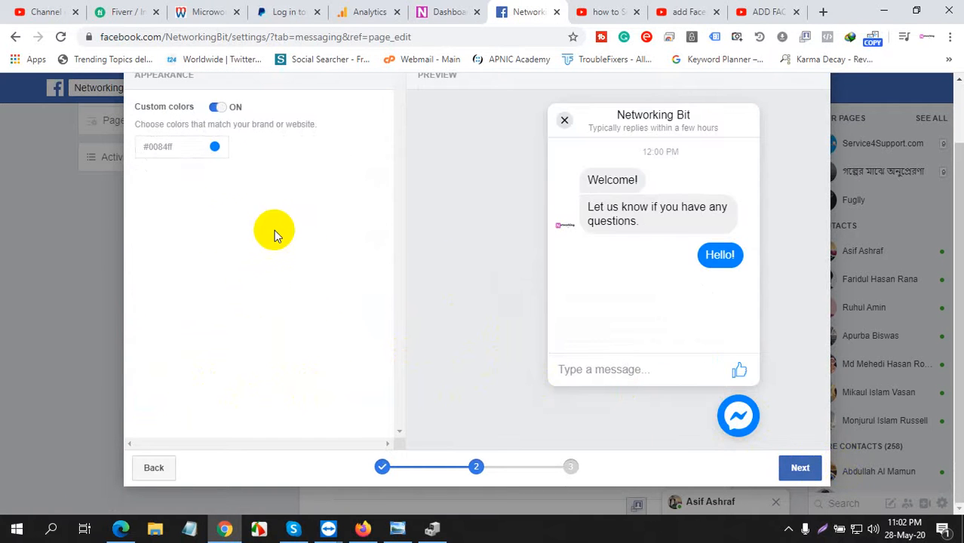
Step: Try several preset colors for the chat plugin, such as yellow #ffc300 and green #13cf13, and settle on purple #7646ff
{"action": "left_click", "coordinate": [215, 148]}
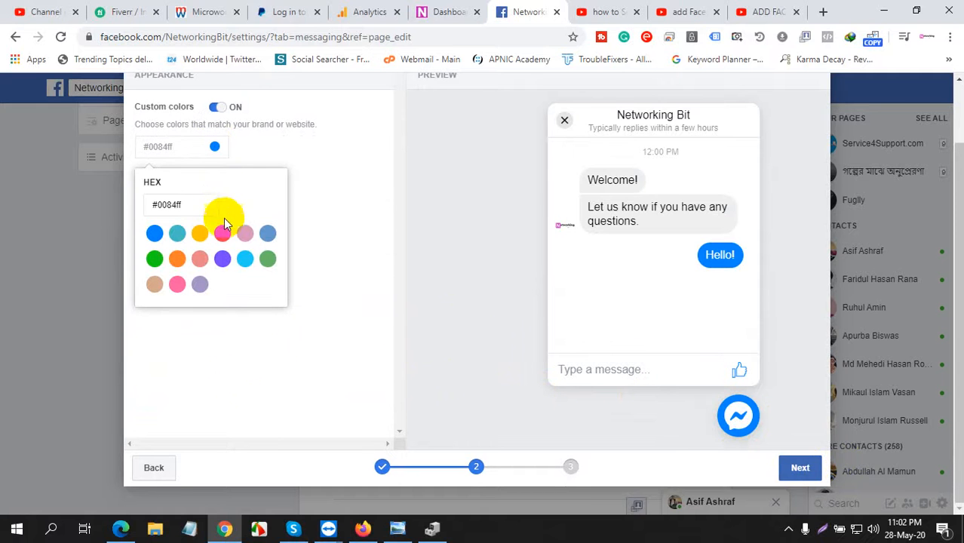
{"action": "left_click", "coordinate": [202, 234]}
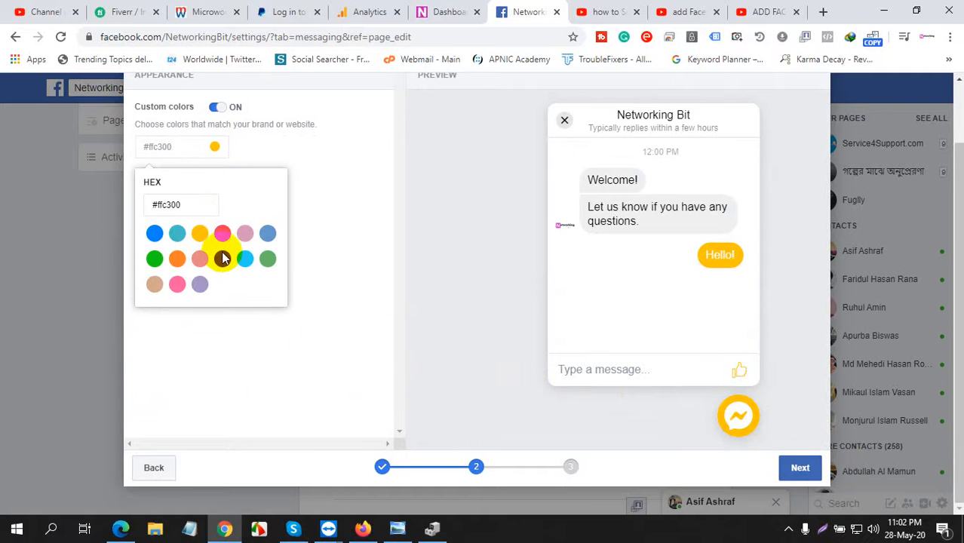
{"action": "left_click", "coordinate": [224, 259]}
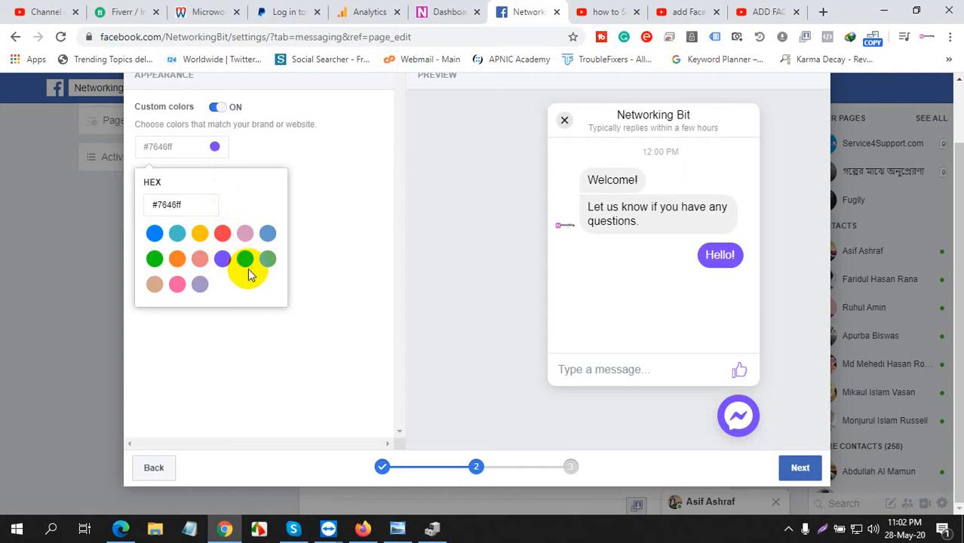
{"action": "left_click", "coordinate": [201, 284]}
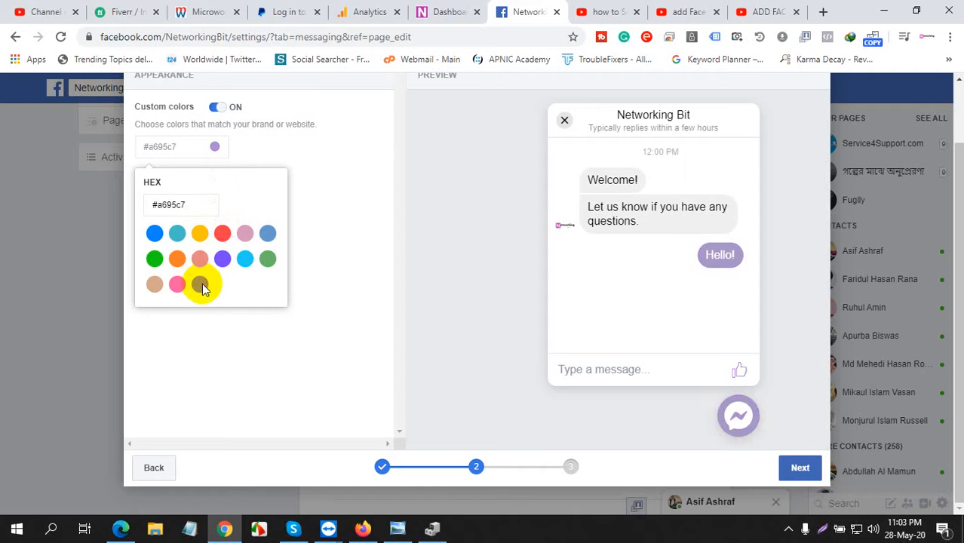
{"action": "left_click", "coordinate": [155, 259]}
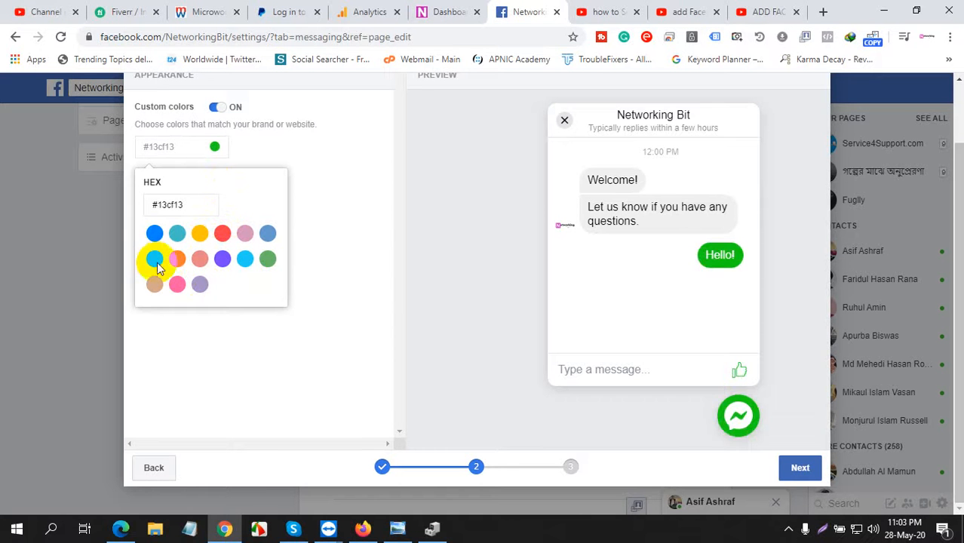
{"action": "left_click", "coordinate": [223, 266]}
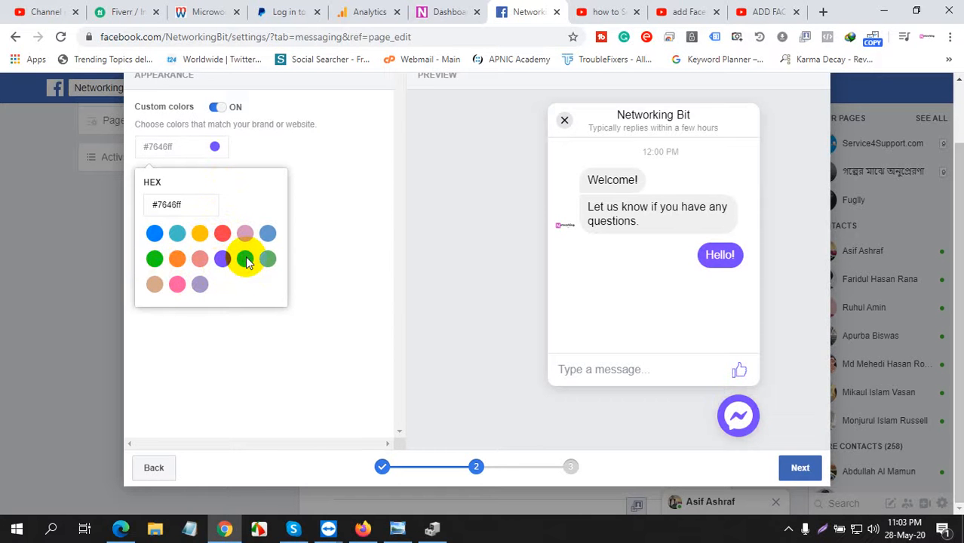
{"action": "left_click", "coordinate": [246, 262]}
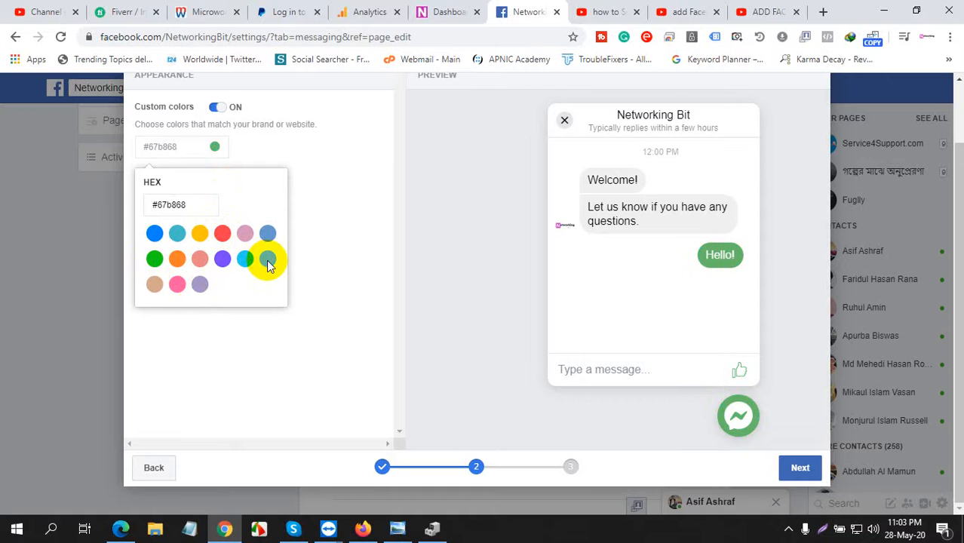
{"action": "left_click", "coordinate": [221, 261]}
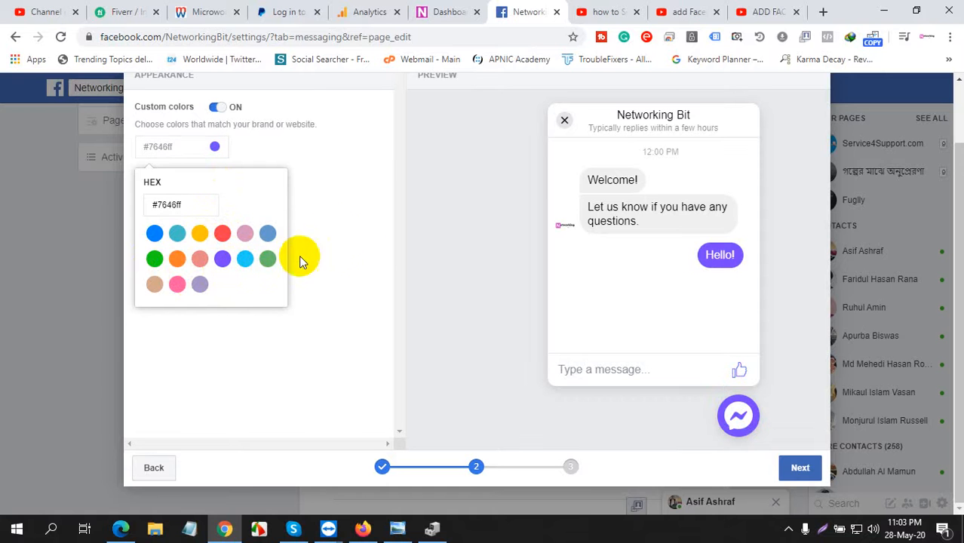
{"action": "left_click", "coordinate": [324, 228]}
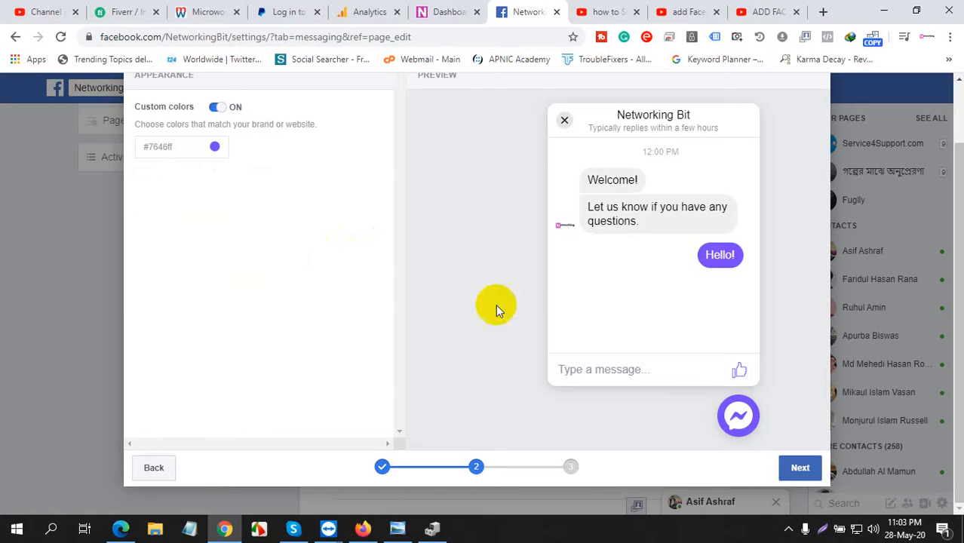
Step: Continue to the code installation stage and copy the Chat Plugin code snippet to the clipboard
{"action": "left_click", "coordinate": [799, 469]}
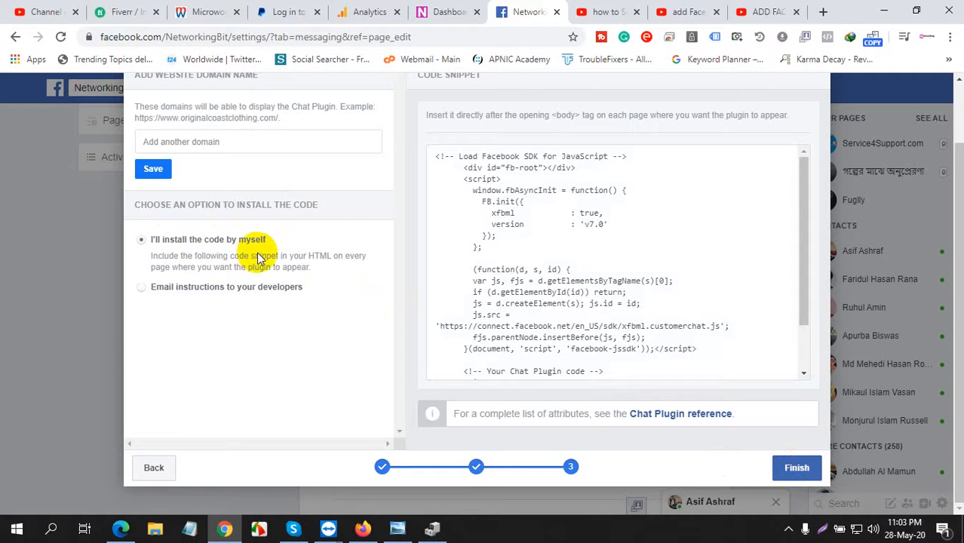
{"action": "mouse_move", "coordinate": [602, 323]}
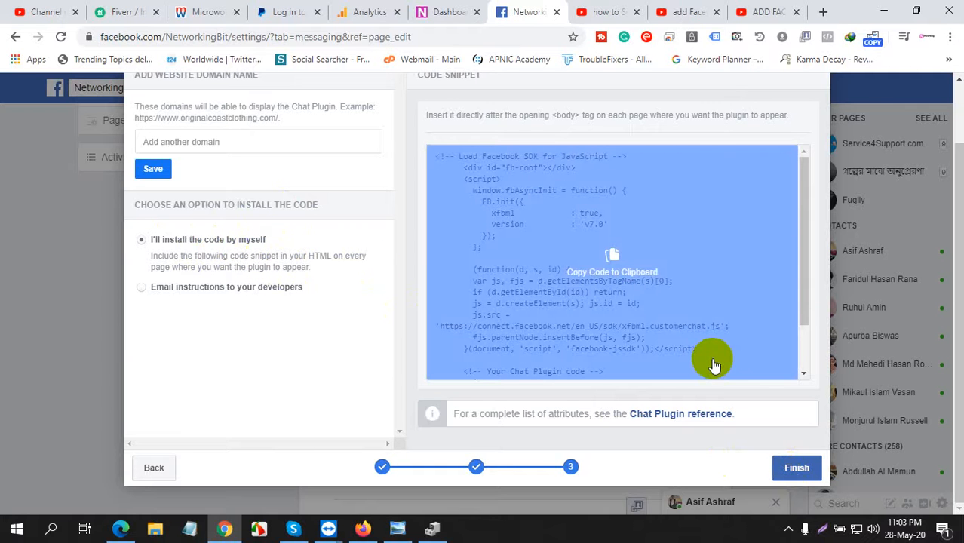
{"action": "left_click", "coordinate": [615, 273]}
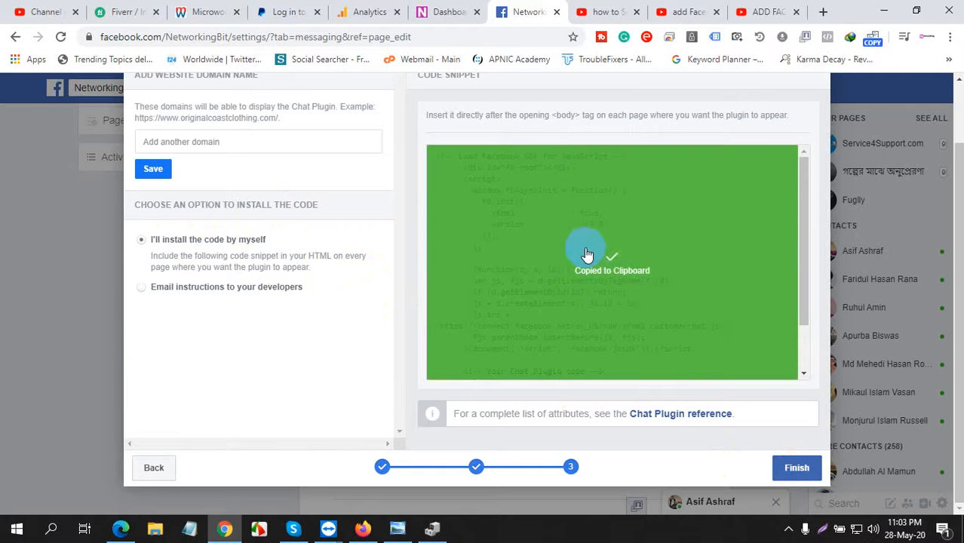
Step: Switch to the WordPress dashboard of networkingbit.info and open the page for adding new plugins
{"action": "left_click", "coordinate": [453, 9]}
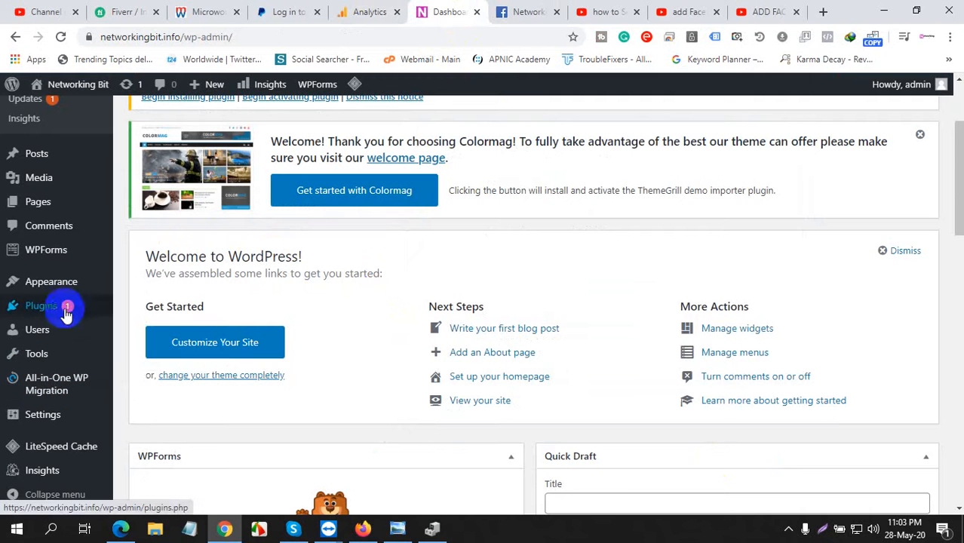
{"action": "mouse_move", "coordinate": [68, 308]}
{"action": "left_click", "coordinate": [158, 308]}
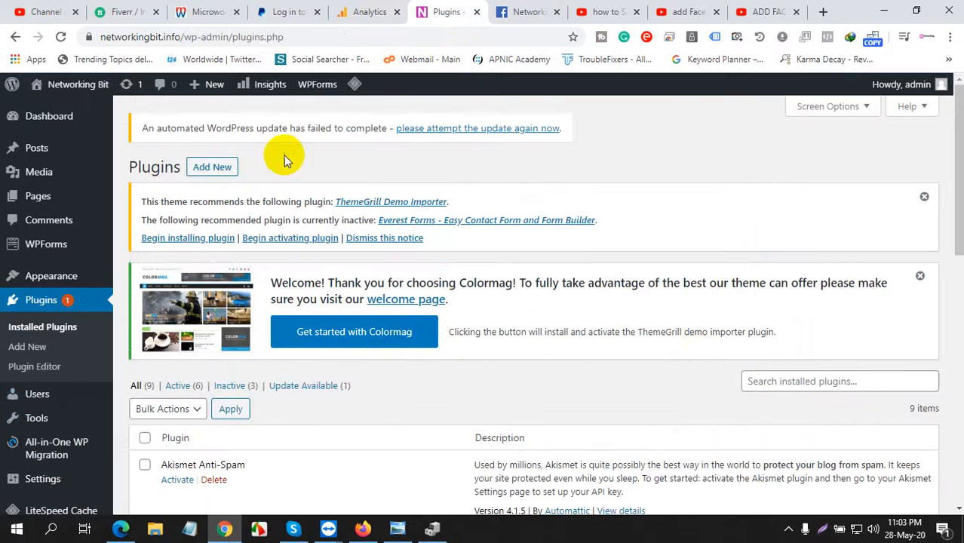
{"action": "left_click", "coordinate": [212, 166]}
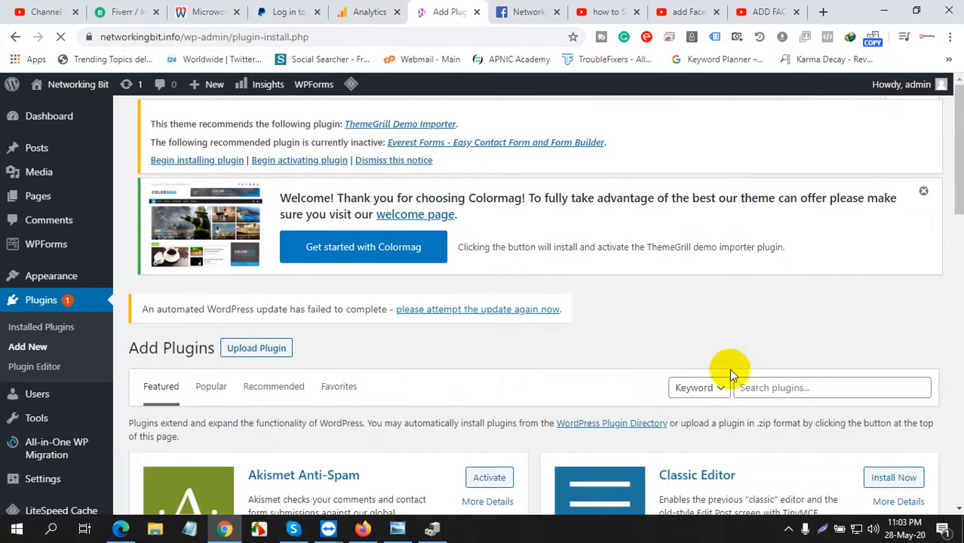
Step: Search the WordPress plugin directory for "header footer"
{"action": "left_click", "coordinate": [779, 389]}
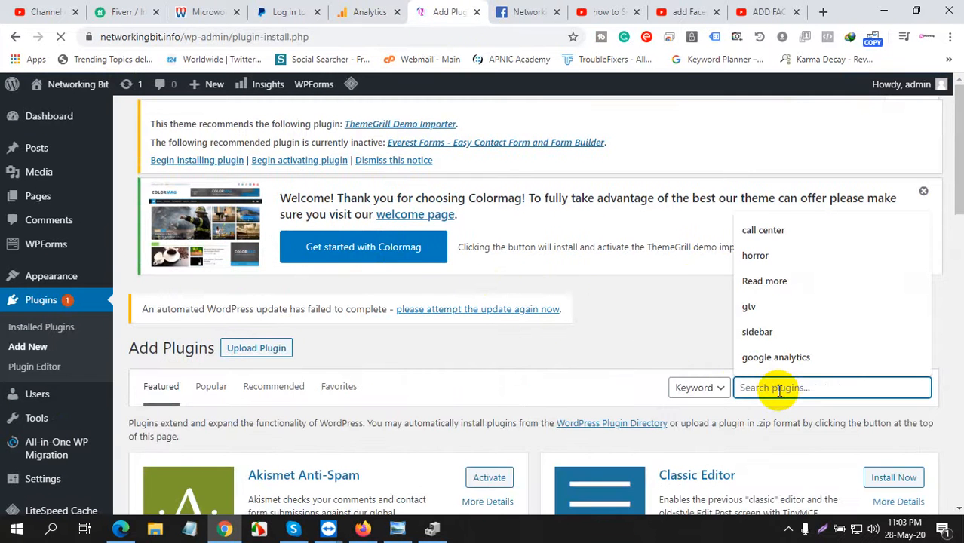
{"action": "type", "text": "header"}
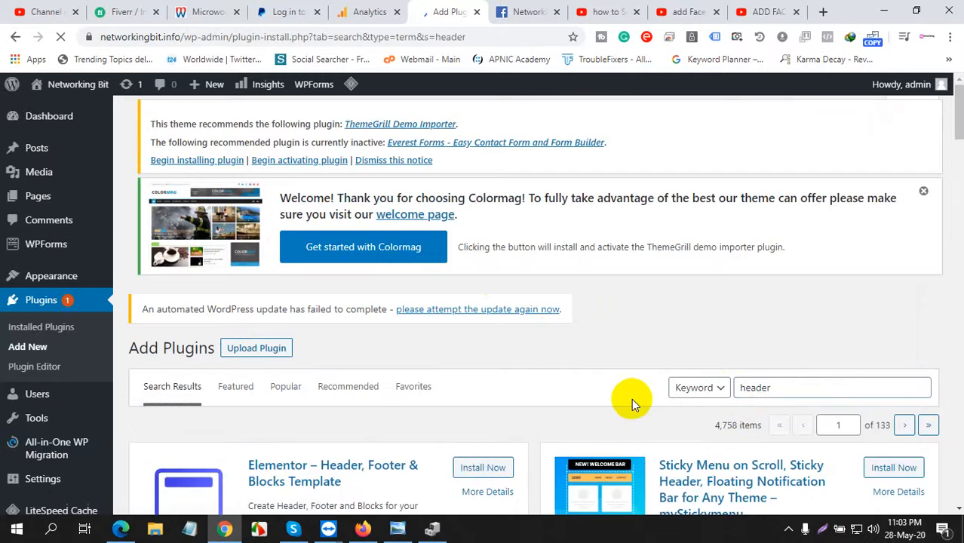
{"action": "scroll", "coordinate": [632, 403], "scroll_direction": "down", "scroll_amount": 3}
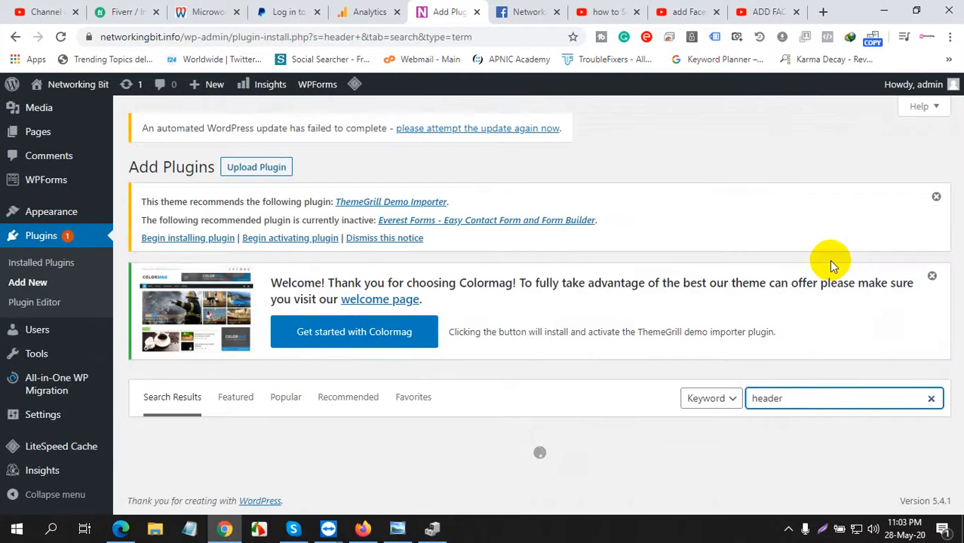
{"action": "type", "text": "footer"}
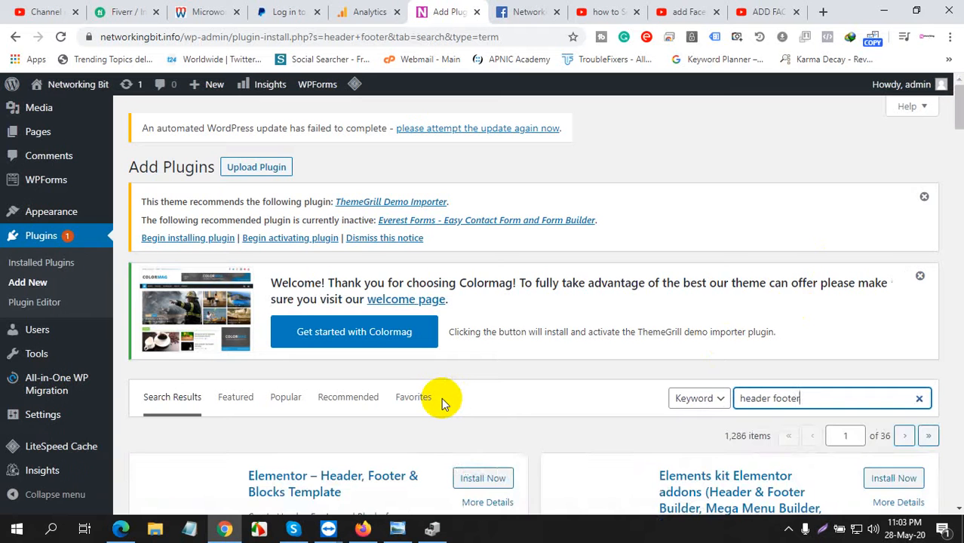
Step: Look through the plugin search results for Insert Headers and Footers by WPBeginner, and briefly open its details
{"action": "scroll", "coordinate": [441, 397], "scroll_direction": "down", "scroll_amount": 3}
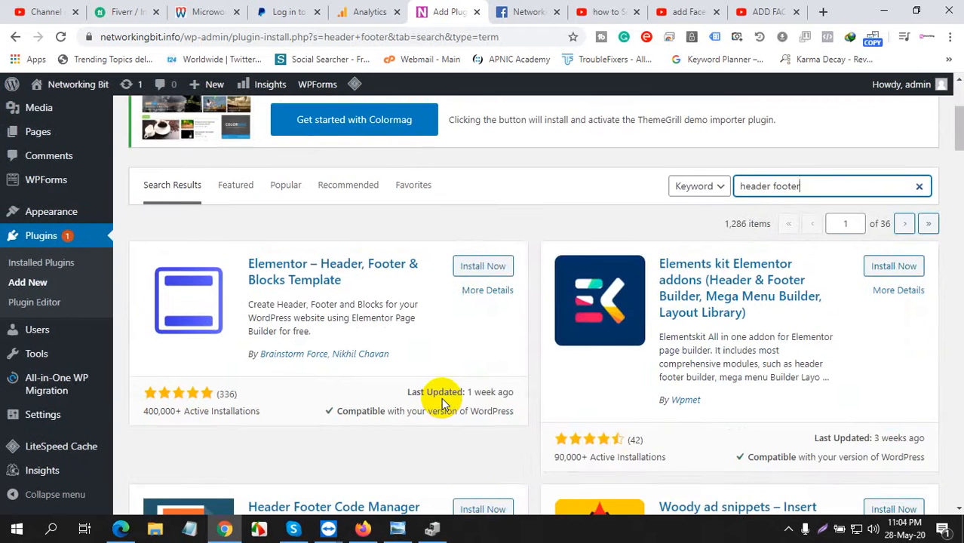
{"action": "scroll", "coordinate": [444, 403], "scroll_direction": "down", "scroll_amount": 3}
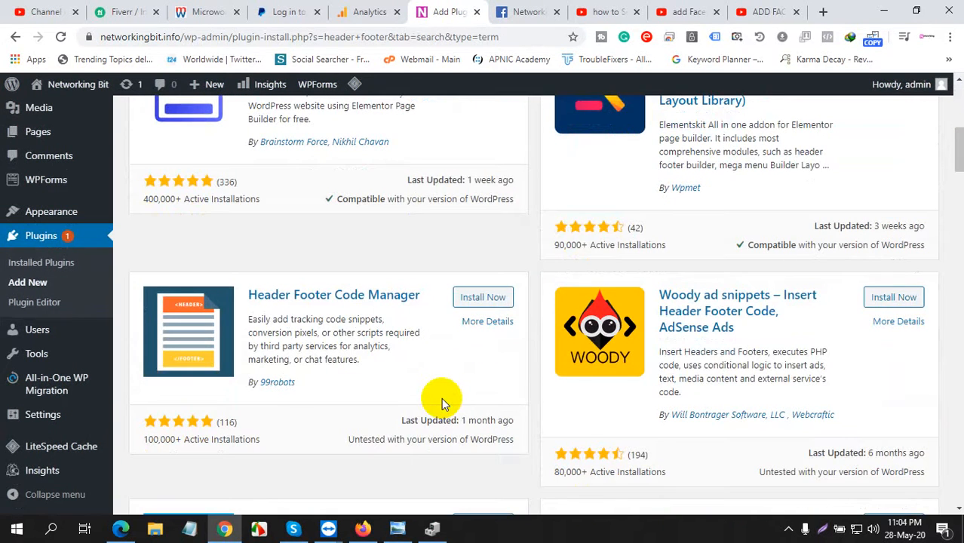
{"action": "scroll", "coordinate": [441, 397], "scroll_direction": "up", "scroll_amount": 2}
{"action": "scroll", "coordinate": [441, 398], "scroll_direction": "down", "scroll_amount": 6}
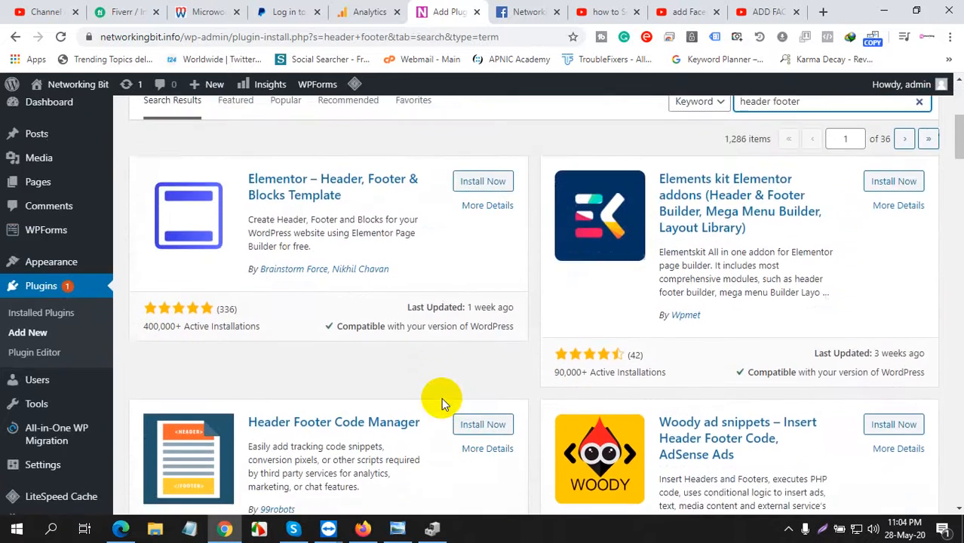
{"action": "scroll", "coordinate": [441, 398], "scroll_direction": "down", "scroll_amount": 1}
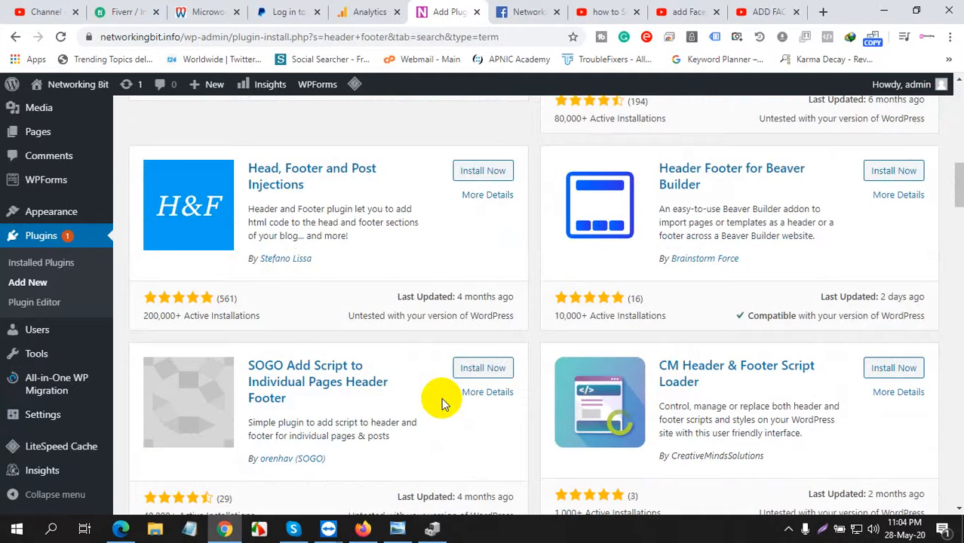
{"action": "scroll", "coordinate": [441, 400], "scroll_direction": "down", "scroll_amount": 2}
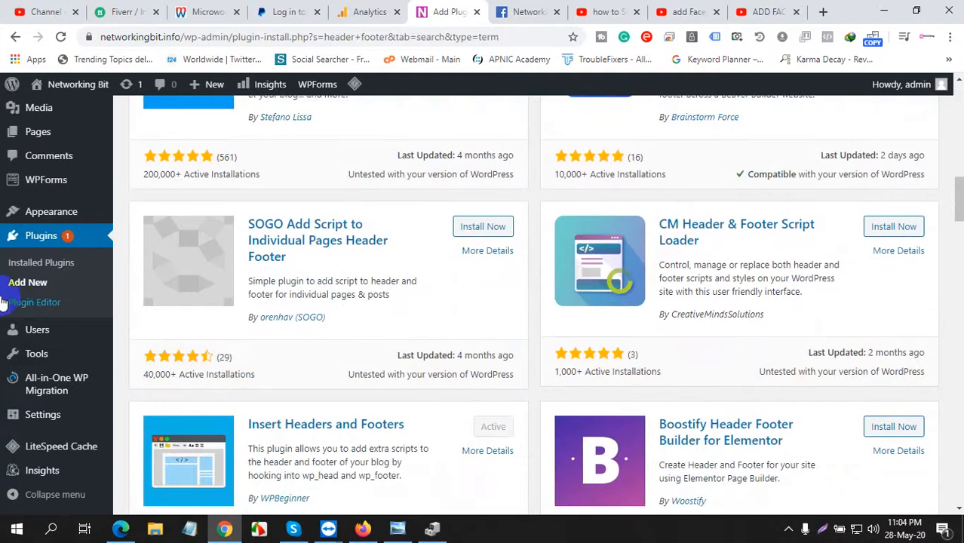
{"action": "scroll", "coordinate": [422, 386], "scroll_direction": "down", "scroll_amount": 2}
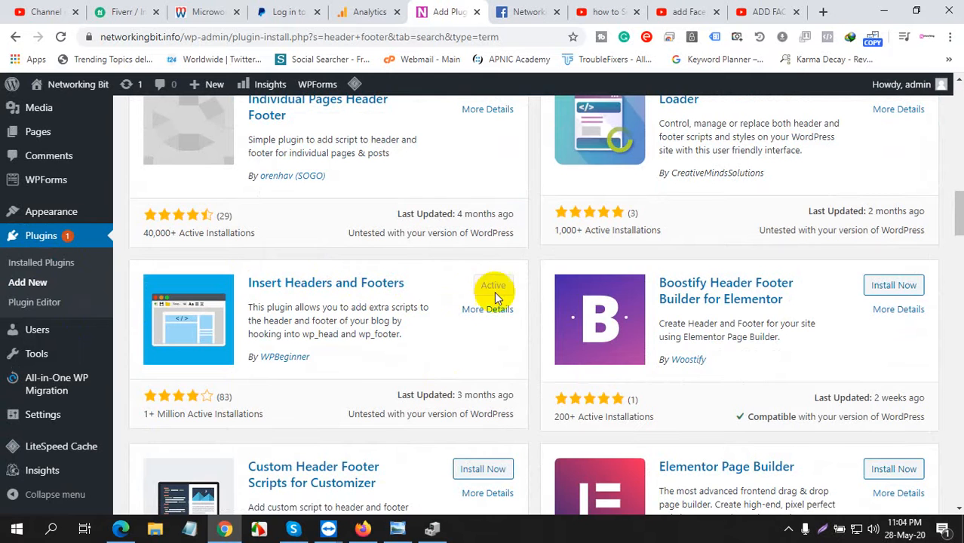
{"action": "left_click", "coordinate": [333, 282]}
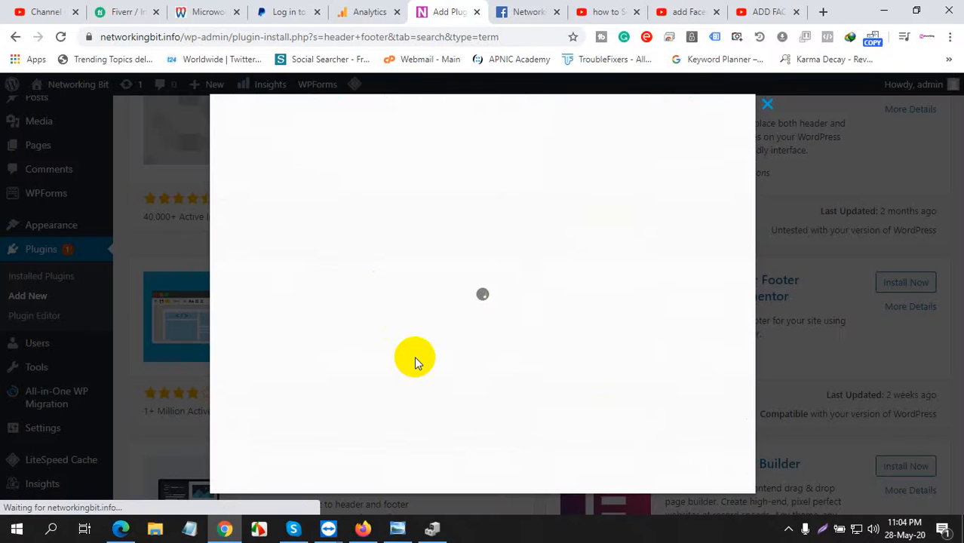
{"action": "left_click", "coordinate": [768, 104]}
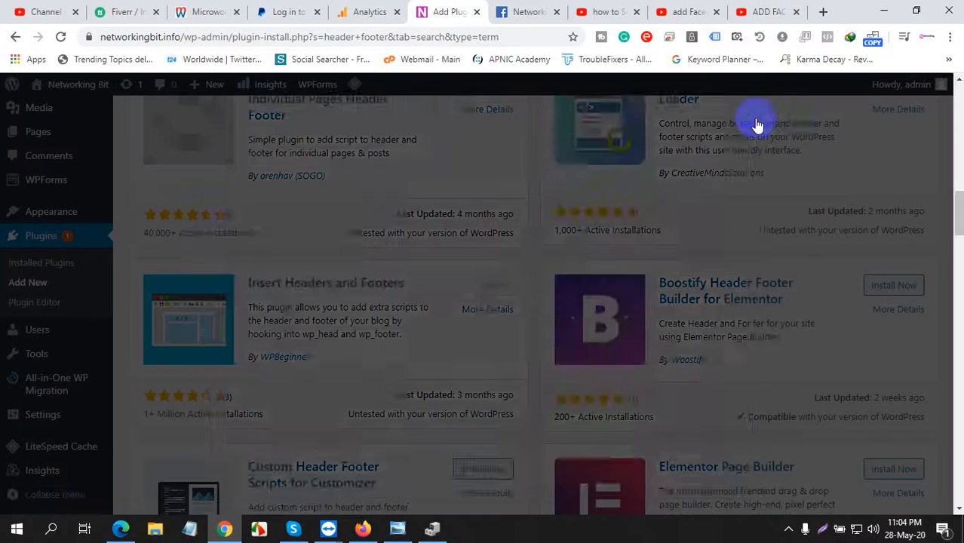
{"action": "scroll", "coordinate": [64, 309], "scroll_direction": "up", "scroll_amount": 2}
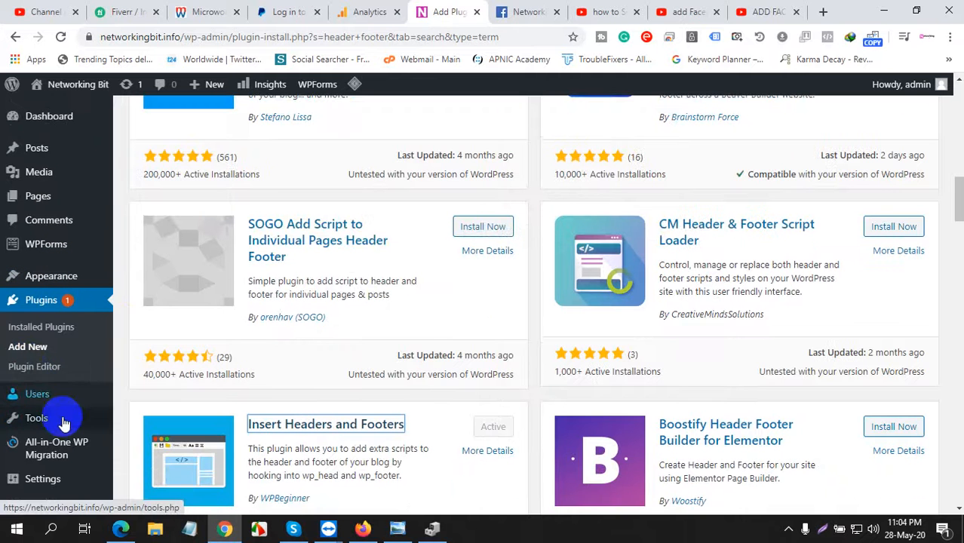
Step: Open the installed plugins list and check the entry for Insert Headers and Footers
{"action": "left_click", "coordinate": [47, 329]}
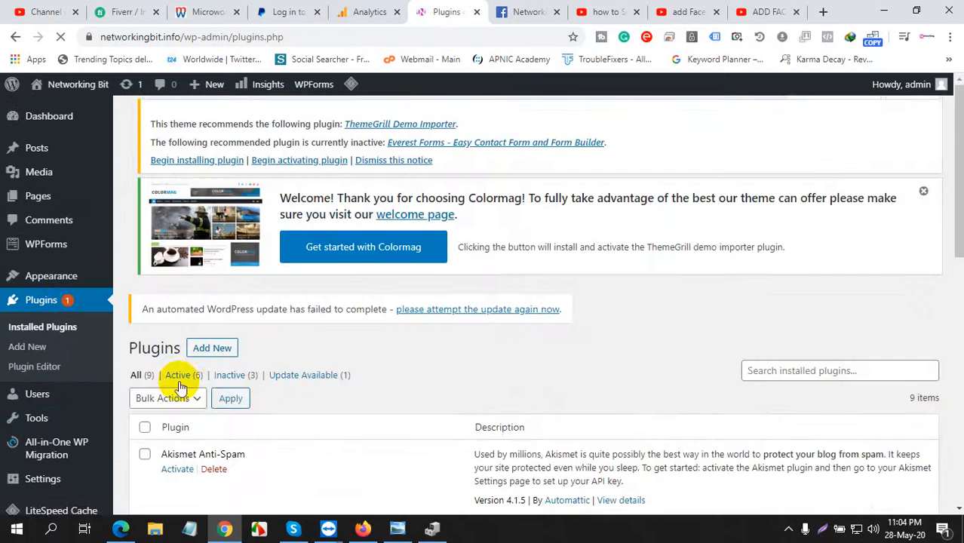
{"action": "scroll", "coordinate": [188, 388], "scroll_direction": "down", "scroll_amount": 7}
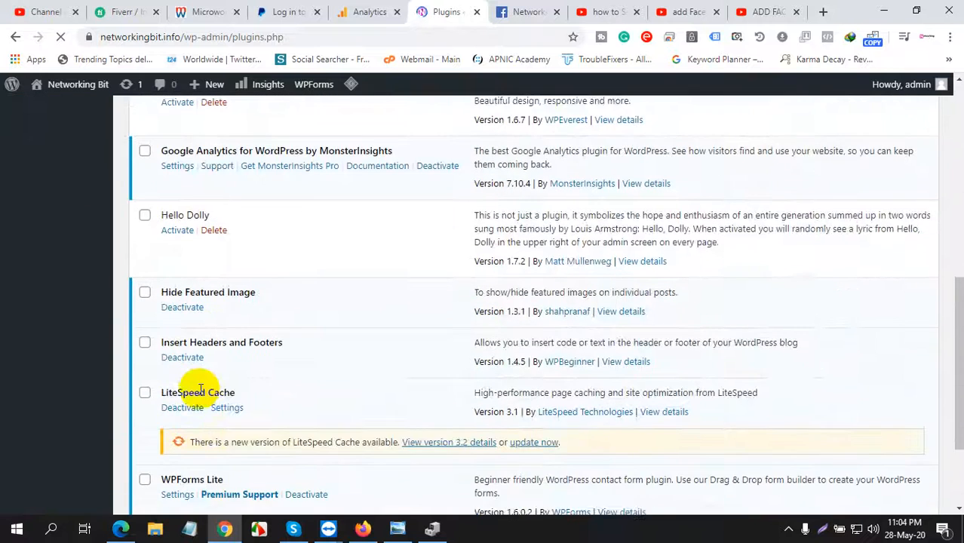
{"action": "scroll", "coordinate": [200, 388], "scroll_direction": "down", "scroll_amount": 2}
{"action": "scroll", "coordinate": [11, 371], "scroll_direction": "up", "scroll_amount": 6}
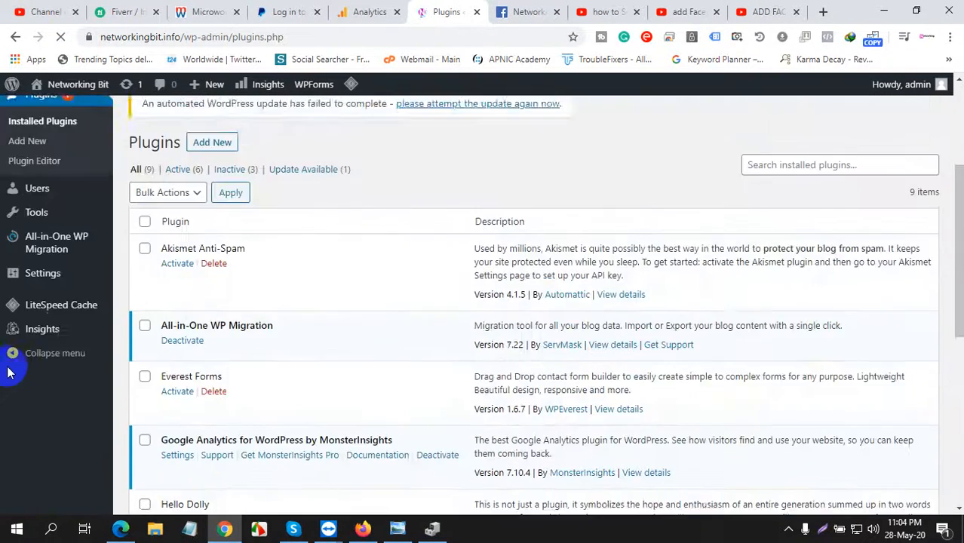
{"action": "scroll", "coordinate": [11, 370], "scroll_direction": "up", "scroll_amount": 3}
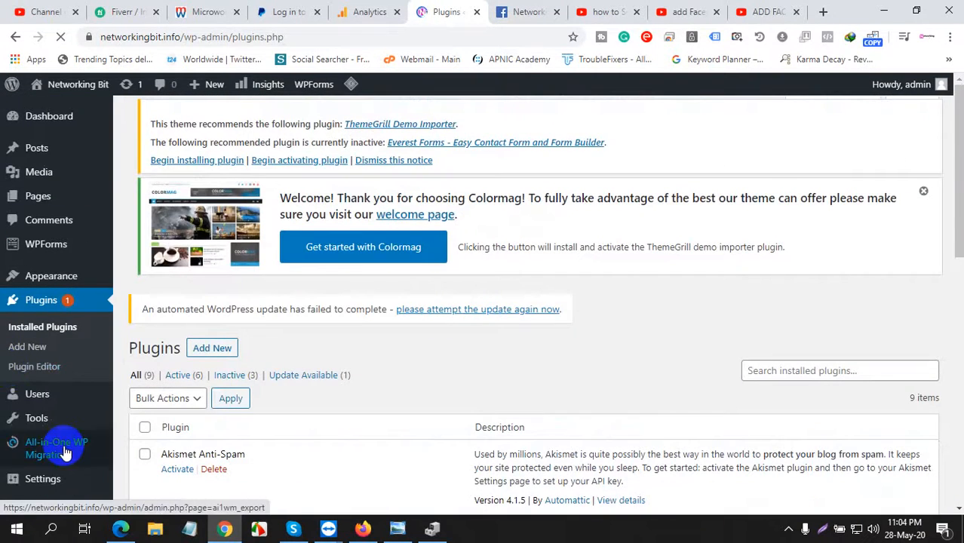
{"action": "scroll", "coordinate": [90, 398], "scroll_direction": "down", "scroll_amount": 2}
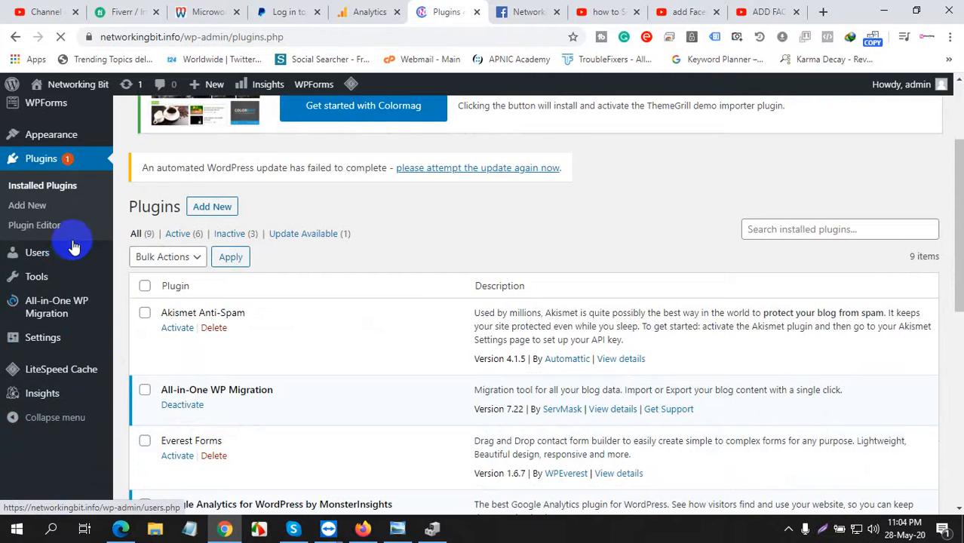
{"action": "scroll", "coordinate": [71, 245], "scroll_direction": "up", "scroll_amount": 2}
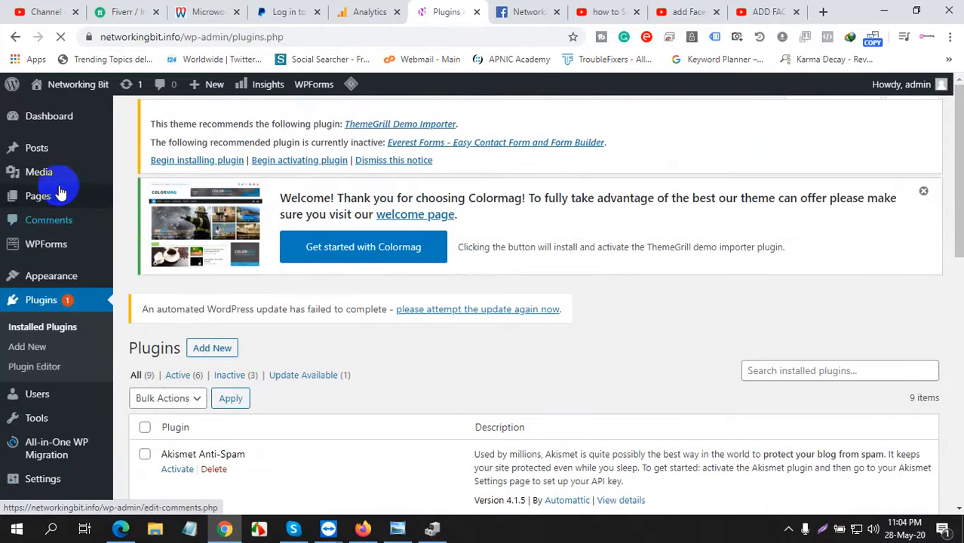
Step: Return to the dashboard home and open the settings page of Insert Headers and Footers
{"action": "left_click", "coordinate": [60, 123]}
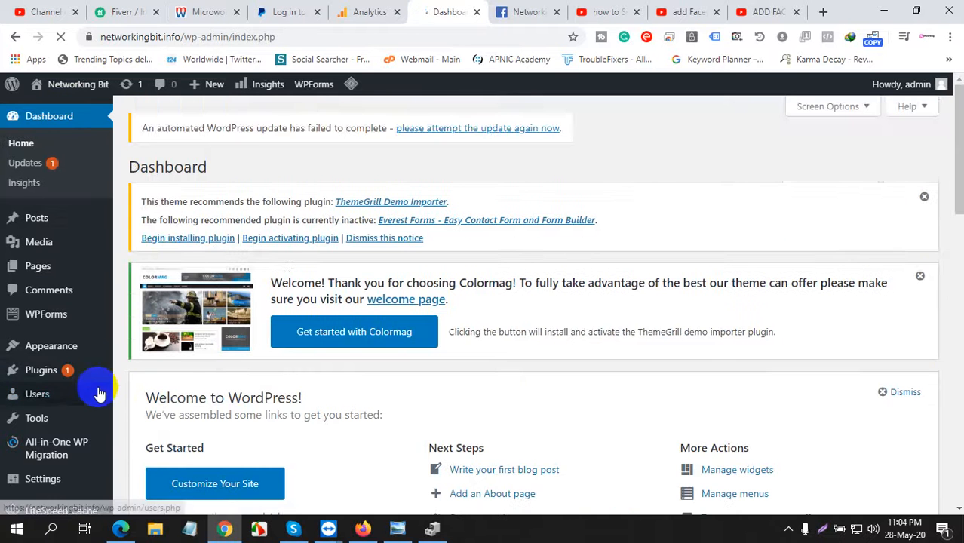
{"action": "scroll", "coordinate": [95, 388], "scroll_direction": "down", "scroll_amount": 1}
{"action": "scroll", "coordinate": [93, 390], "scroll_direction": "down", "scroll_amount": 1}
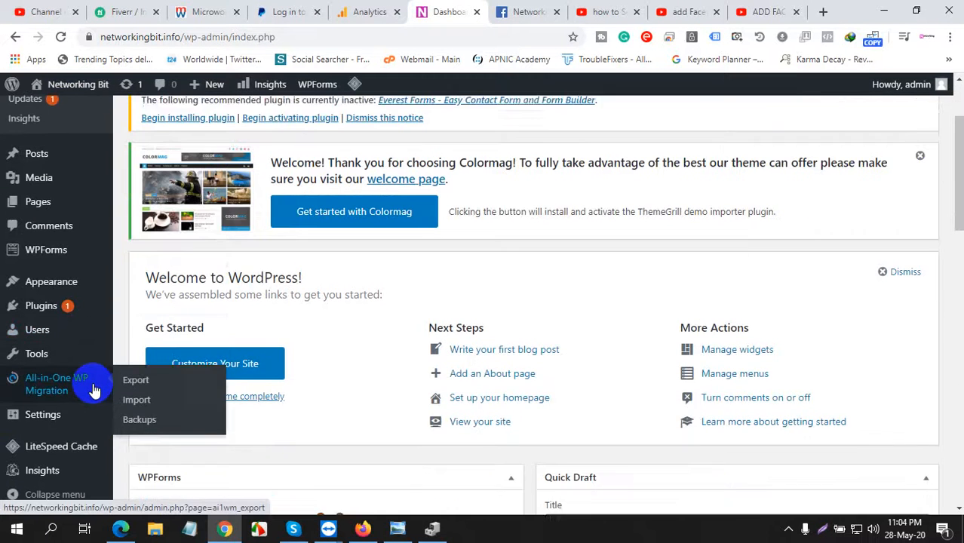
{"action": "scroll", "coordinate": [76, 463], "scroll_direction": "down", "scroll_amount": 1}
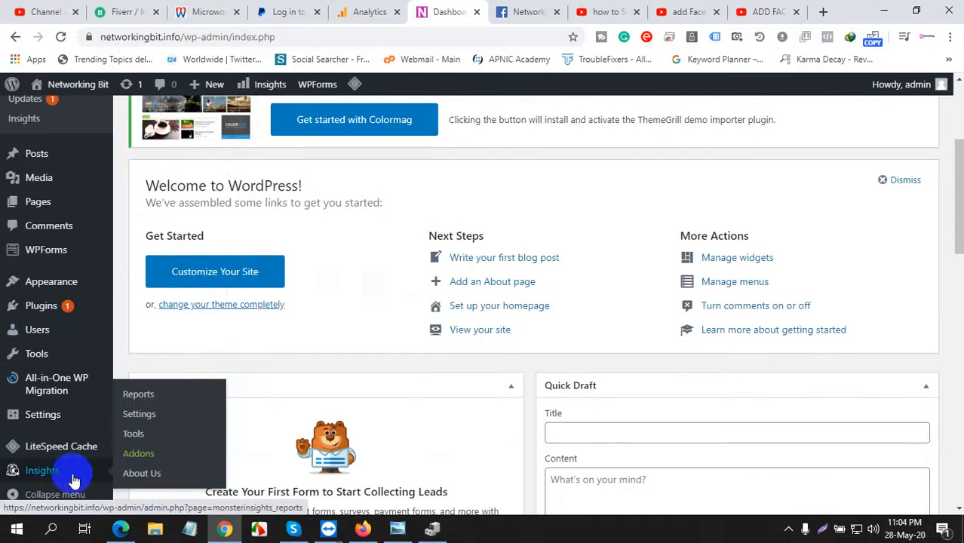
{"action": "mouse_move", "coordinate": [62, 425]}
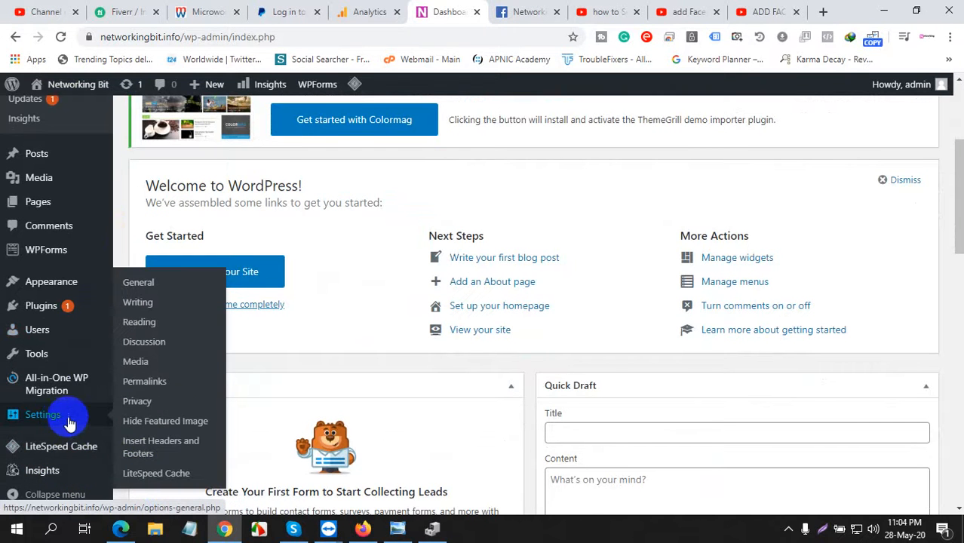
{"action": "left_click", "coordinate": [143, 447]}
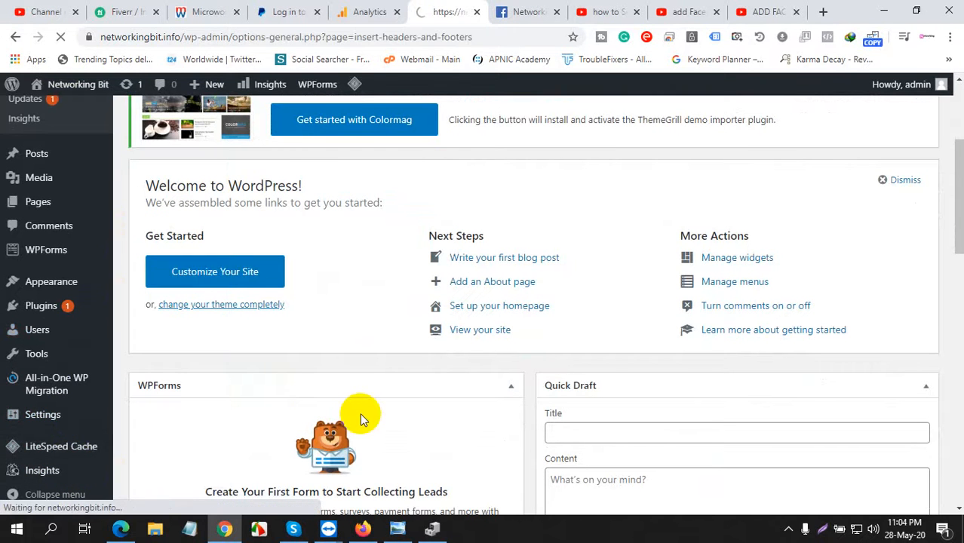
Step: Paste the copied Chat Plugin code into the Scripts in Footer box and save the settings
{"action": "scroll", "coordinate": [361, 420], "scroll_direction": "down", "scroll_amount": 4}
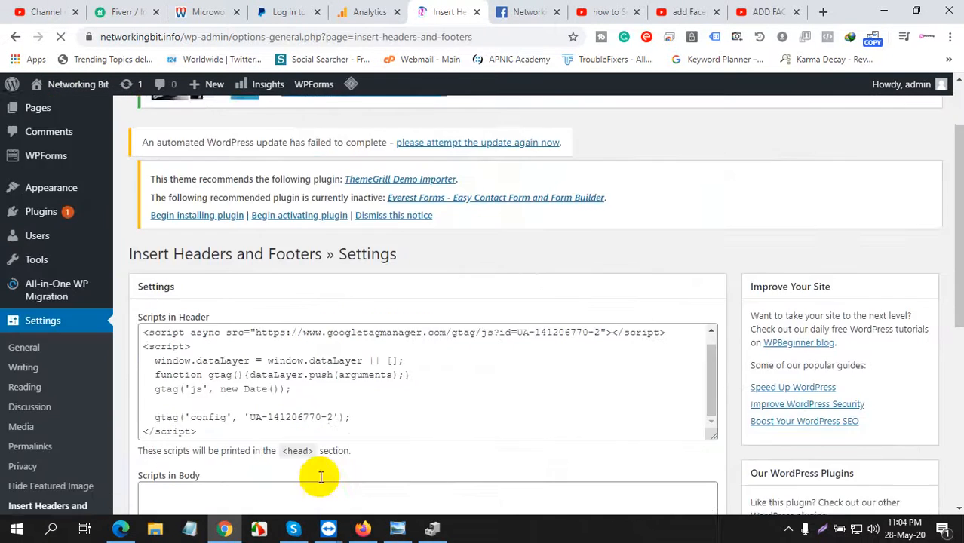
{"action": "scroll", "coordinate": [264, 435], "scroll_direction": "down", "scroll_amount": 3}
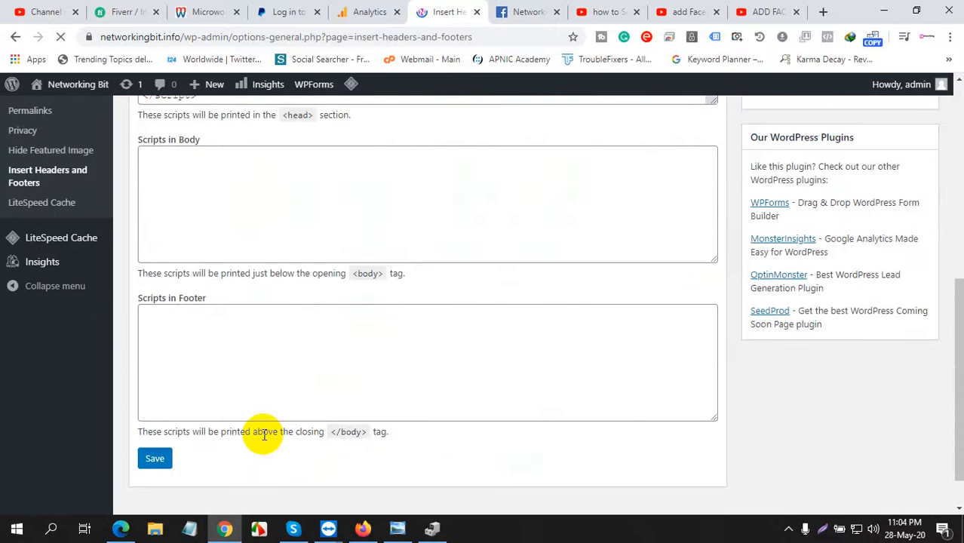
{"action": "scroll", "coordinate": [264, 435], "scroll_direction": "up", "scroll_amount": 1}
{"action": "left_click", "coordinate": [263, 435]}
{"action": "right_click", "coordinate": [263, 434]}
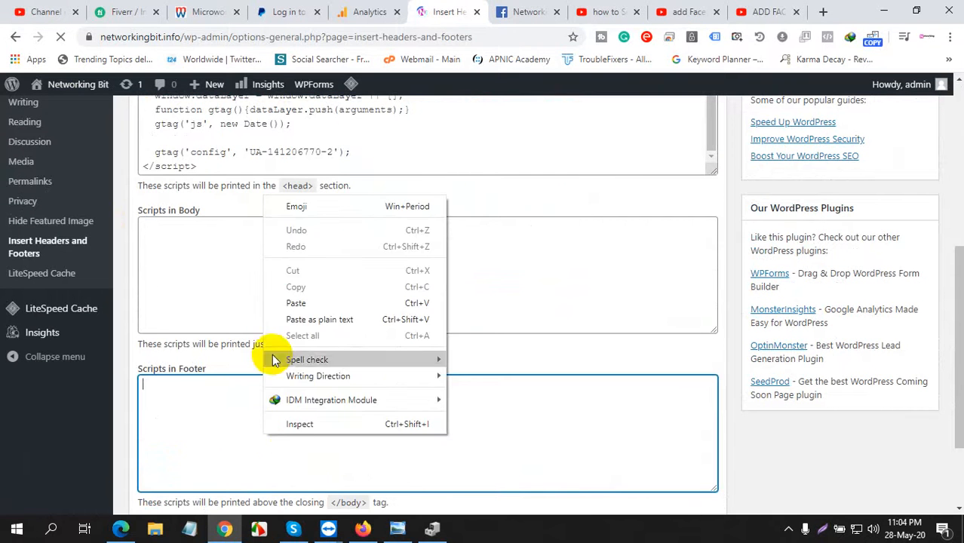
{"action": "left_click", "coordinate": [296, 303]}
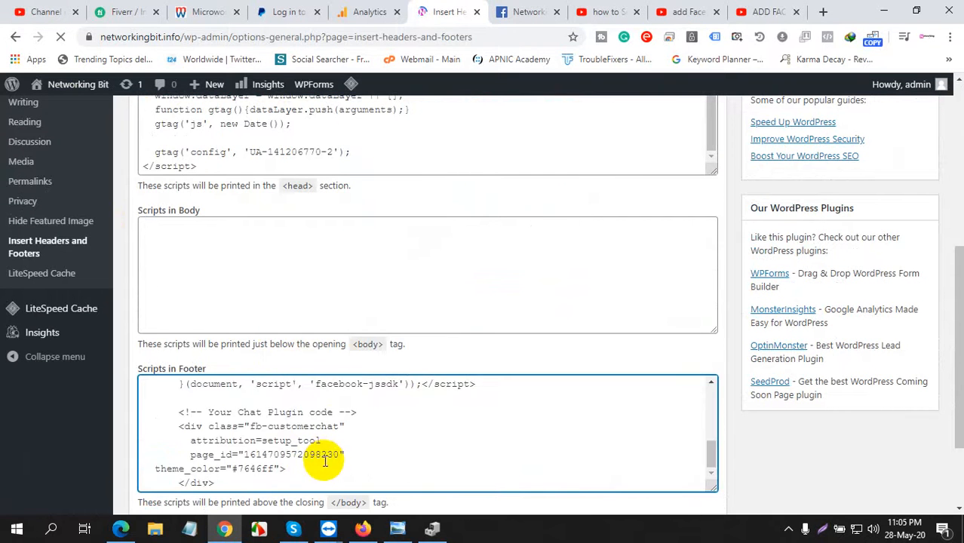
{"action": "scroll", "coordinate": [309, 475], "scroll_direction": "down", "scroll_amount": 2}
{"action": "left_click", "coordinate": [155, 415]}
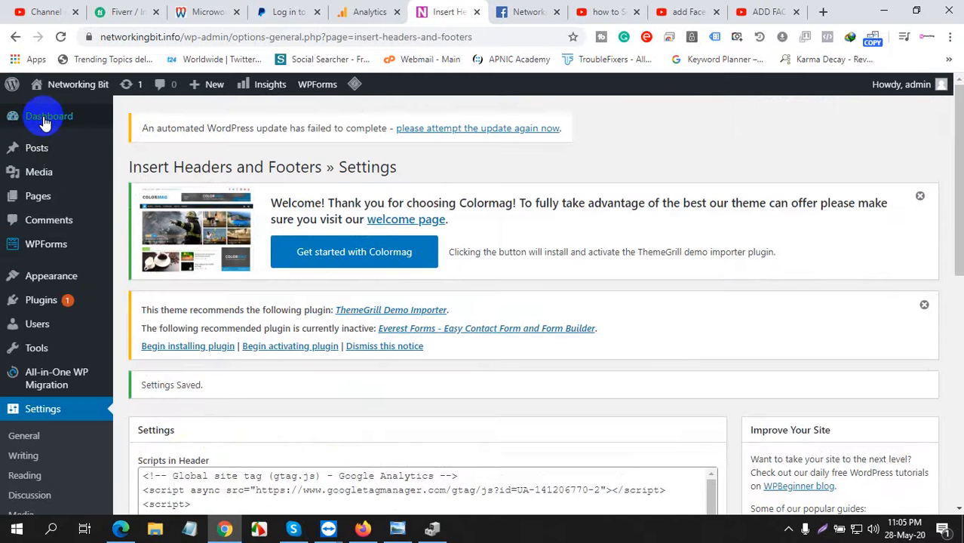
Step: Switch back to the Facebook page settings and complete the Chat Plugin setup wizard
{"action": "mouse_move", "coordinate": [75, 84]}
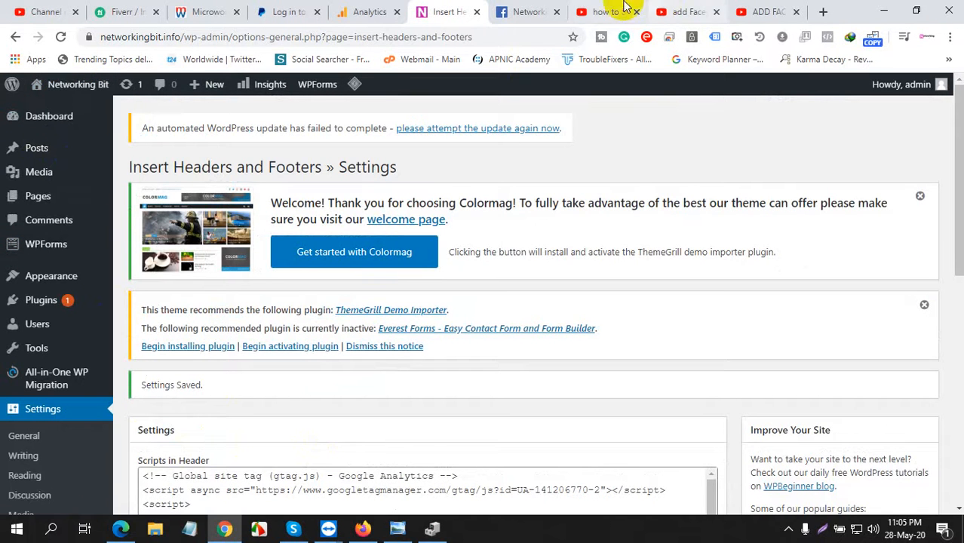
{"action": "left_click", "coordinate": [543, 11]}
{"action": "left_click", "coordinate": [796, 467]}
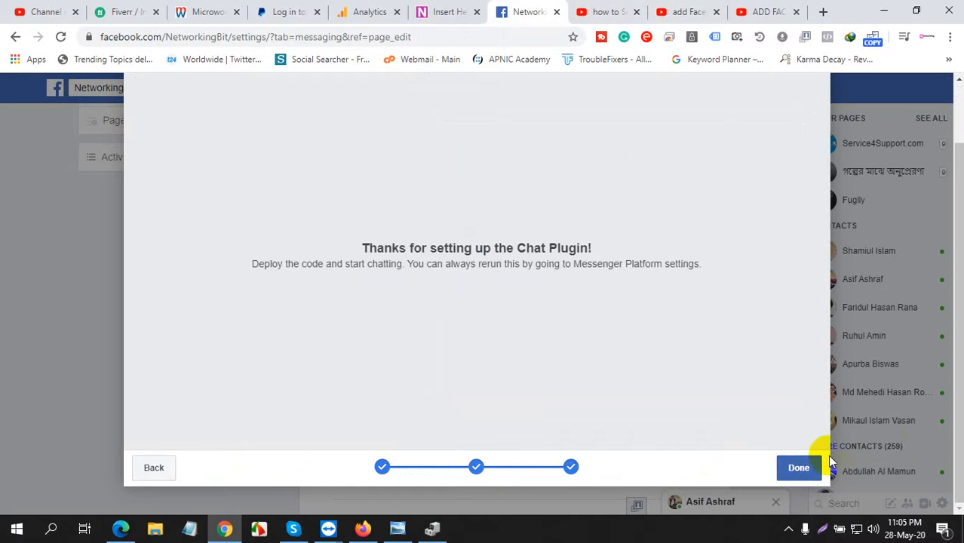
{"action": "left_click", "coordinate": [799, 470]}
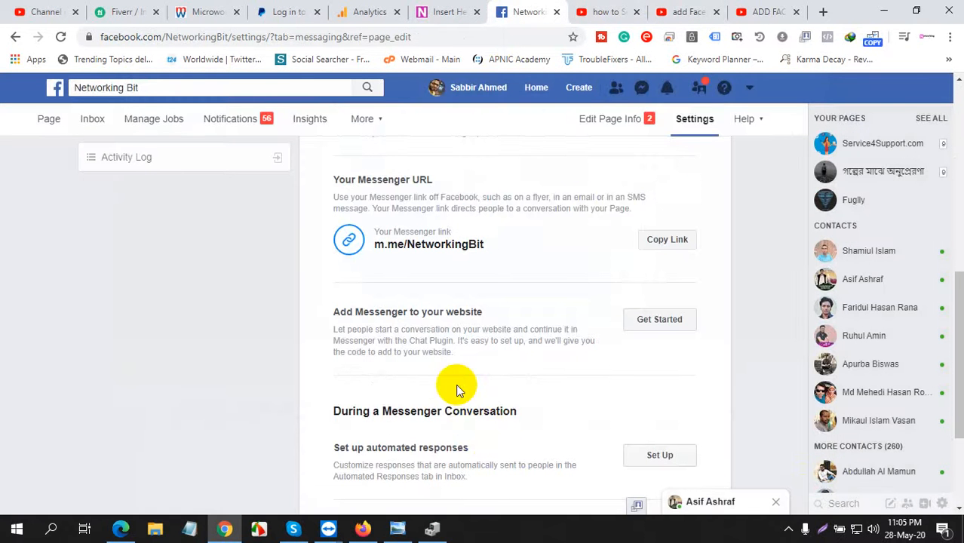
Step: Reload the Facebook Messaging settings and review the "Add Messenger to your website" section
{"action": "left_click", "coordinate": [60, 36]}
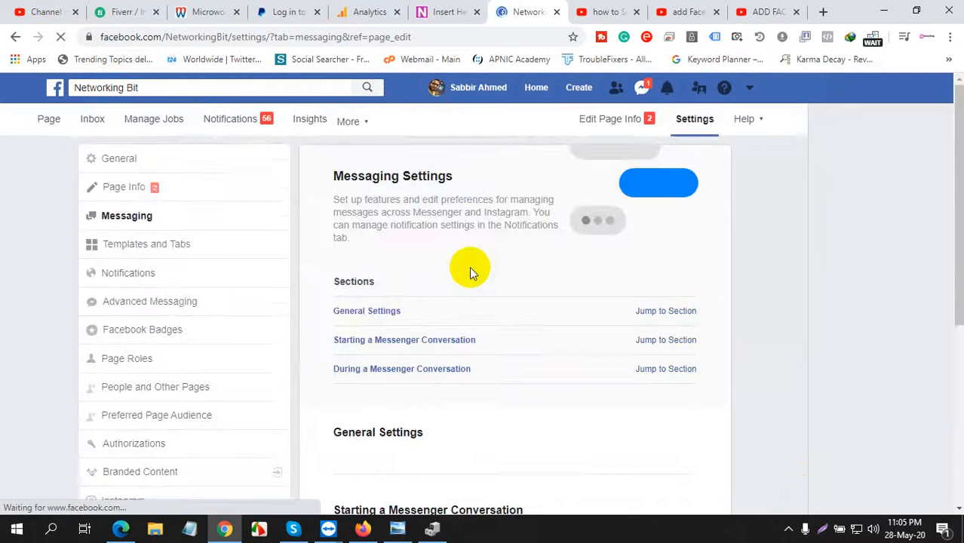
{"action": "scroll", "coordinate": [489, 352], "scroll_direction": "down", "scroll_amount": 5}
{"action": "scroll", "coordinate": [488, 351], "scroll_direction": "down", "scroll_amount": 2}
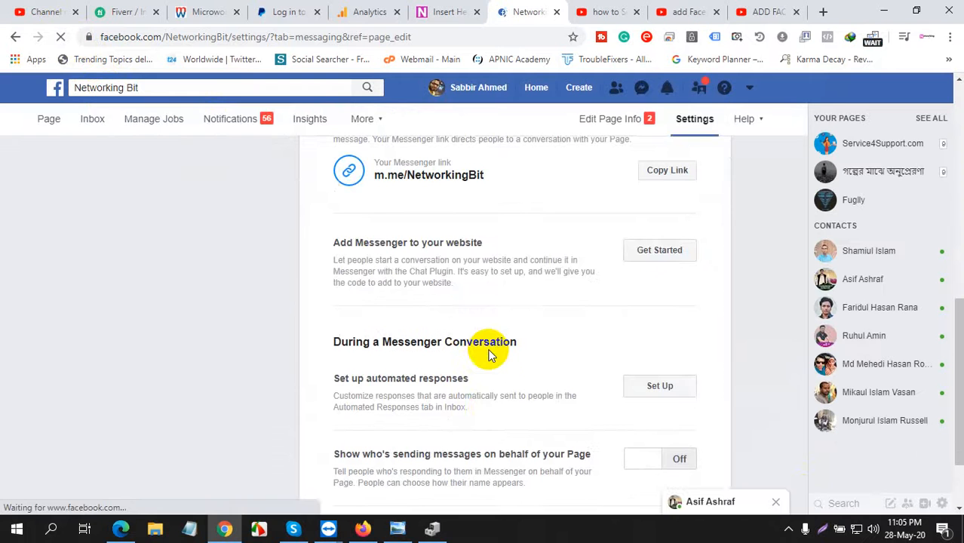
Step: Switch to the live networkingbit.info homepage and copy its web address
{"action": "left_click", "coordinate": [438, 7]}
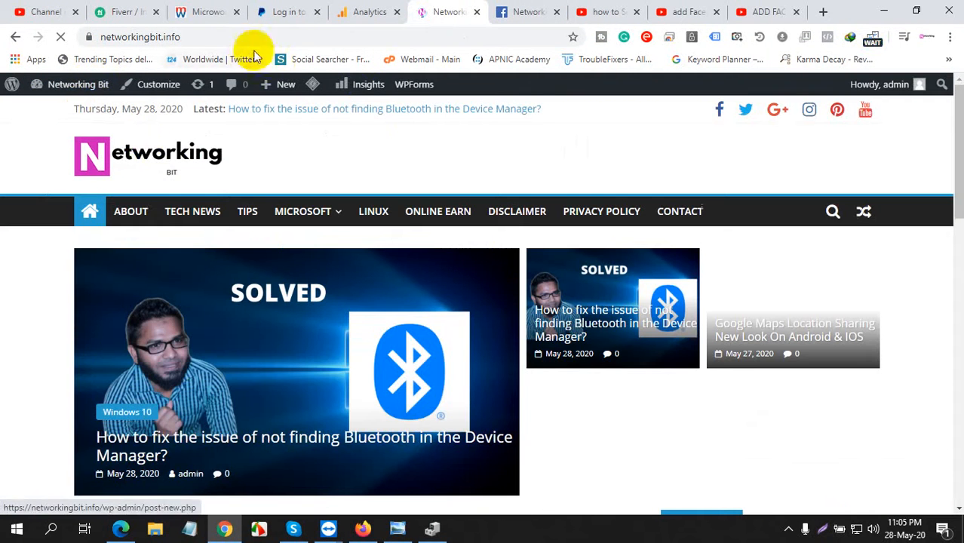
{"action": "left_click", "coordinate": [236, 37]}
{"action": "right_click", "coordinate": [236, 36]}
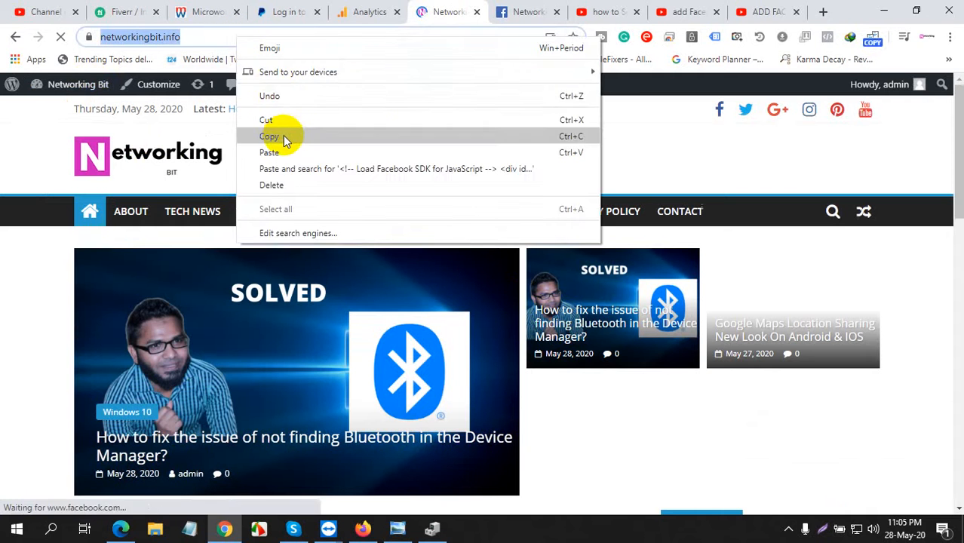
{"action": "left_click", "coordinate": [280, 134]}
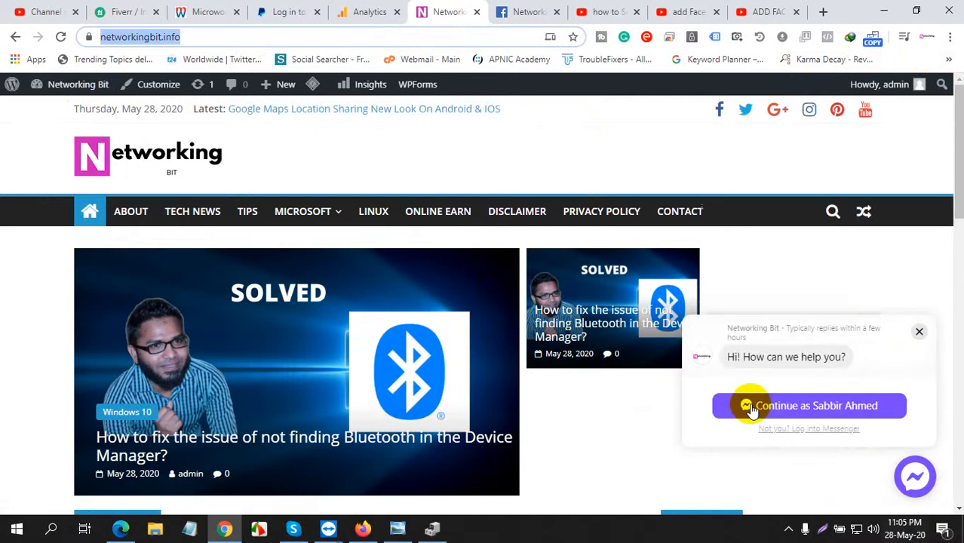
Step: Check the Messenger chat widget along the full length of the live homepage
{"action": "scroll", "coordinate": [603, 424], "scroll_direction": "down", "scroll_amount": 15}
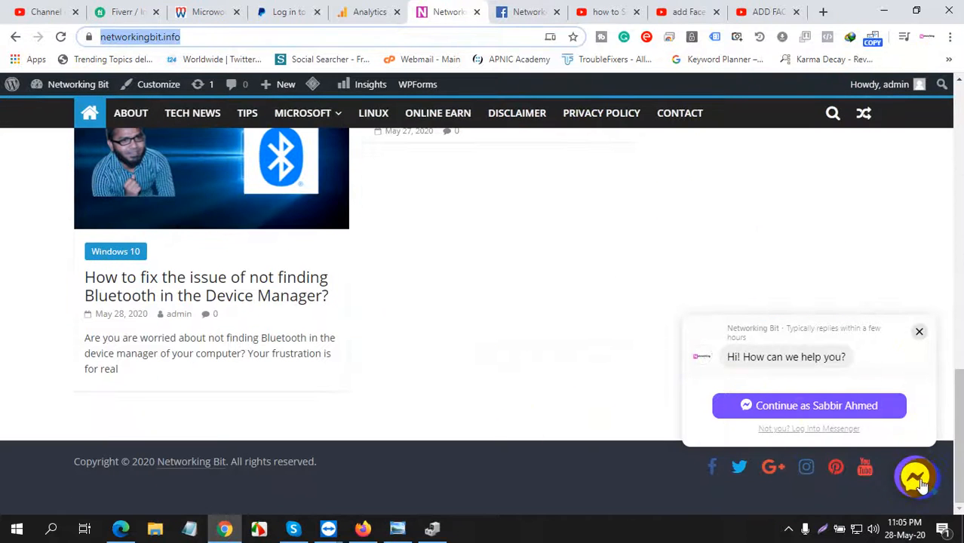
{"action": "scroll", "coordinate": [628, 391], "scroll_direction": "up", "scroll_amount": 15}
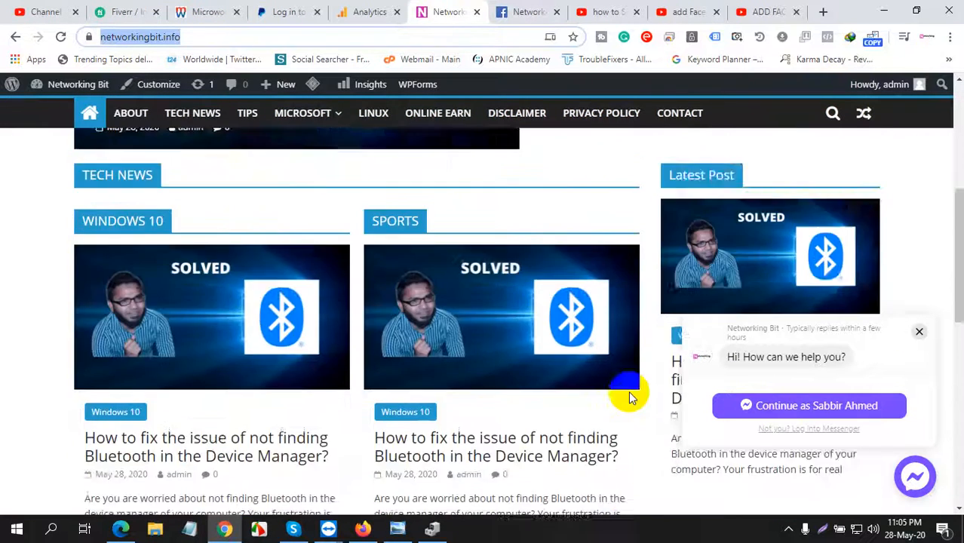